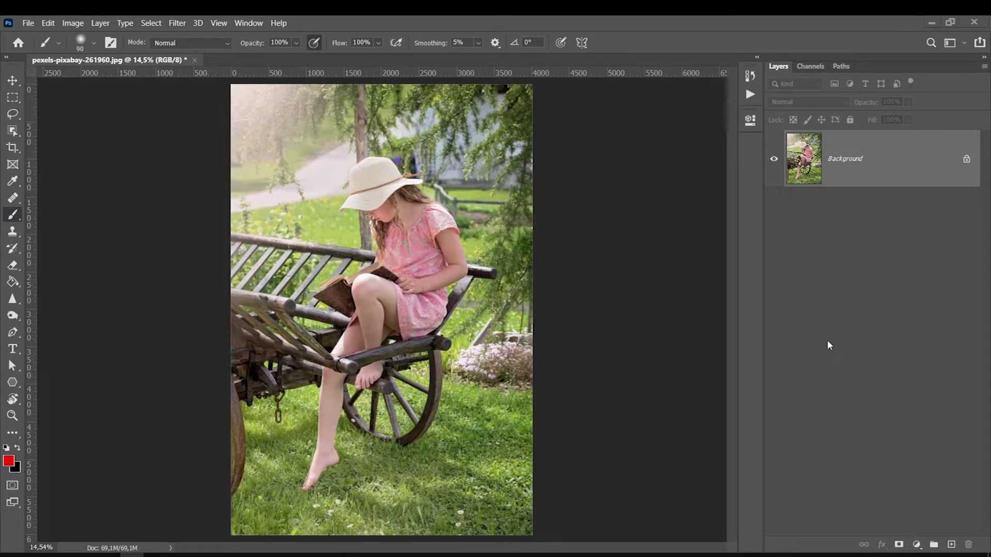
- Show the Window menu's panel list with pexels-pixabay-261960.jpg open
click(245, 24)
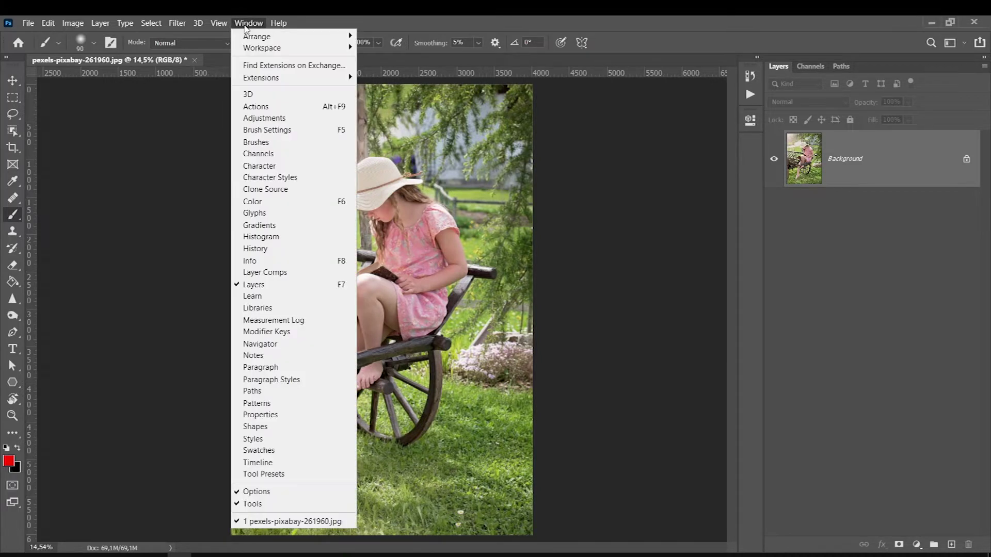
- Create action set Set 14 containing Action 19 and start recording it
click(249, 107)
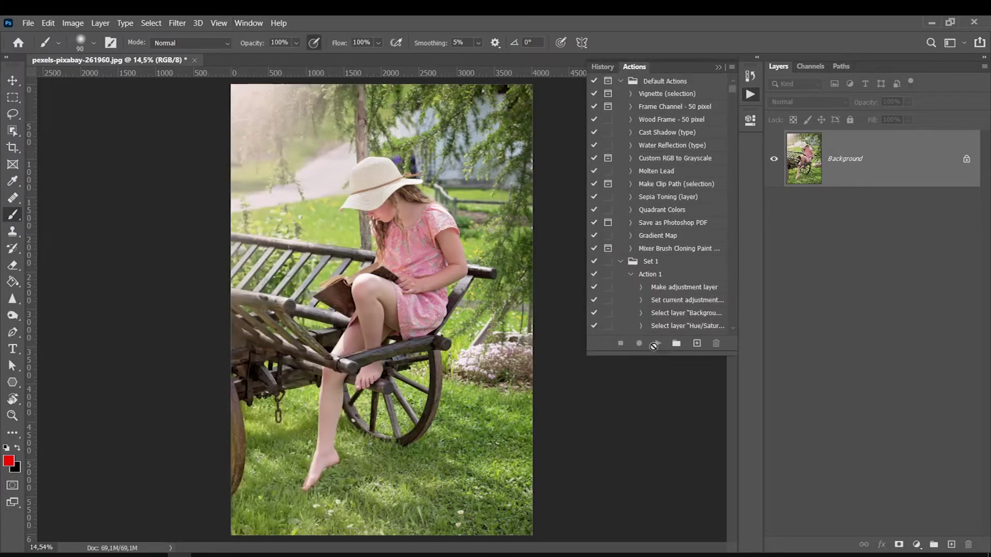
click(676, 344)
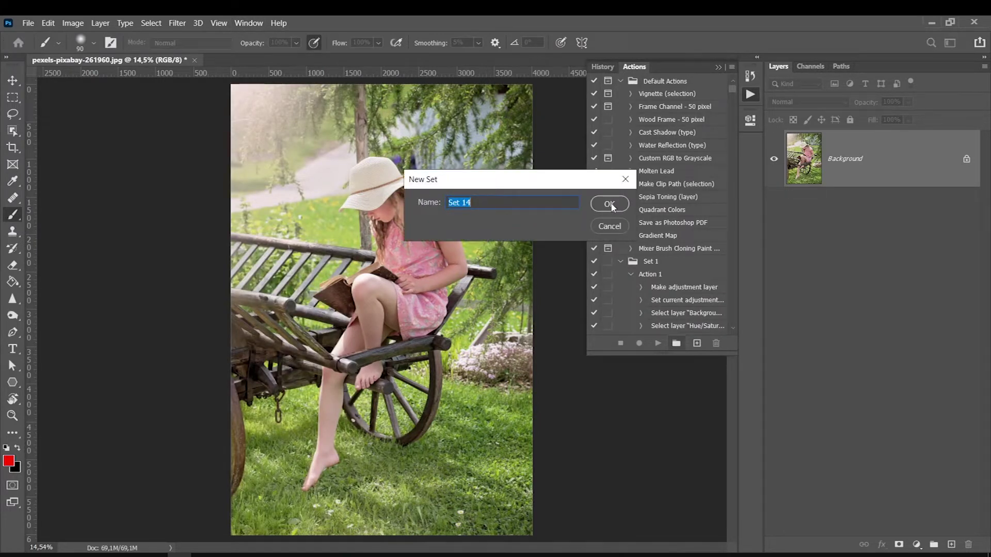
click(609, 204)
click(697, 342)
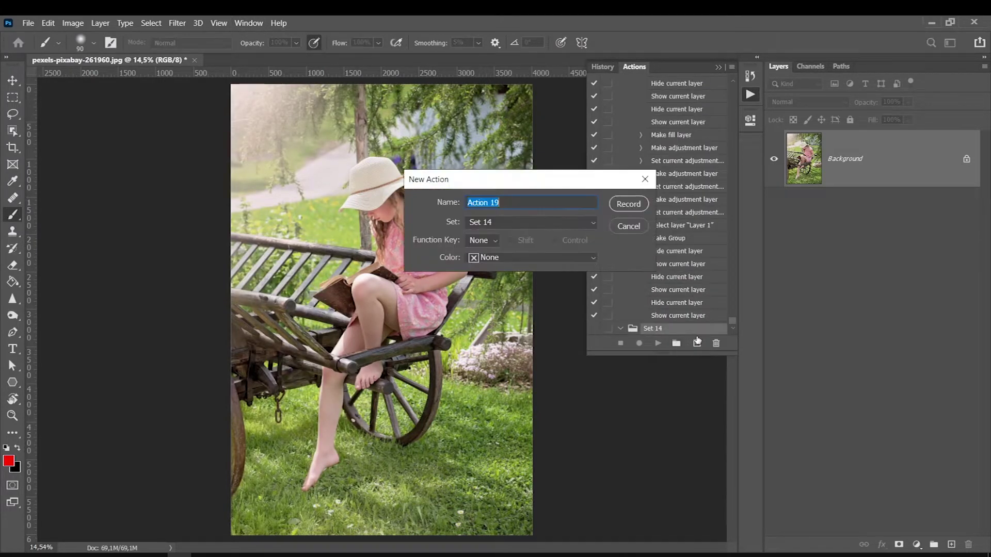
click(627, 205)
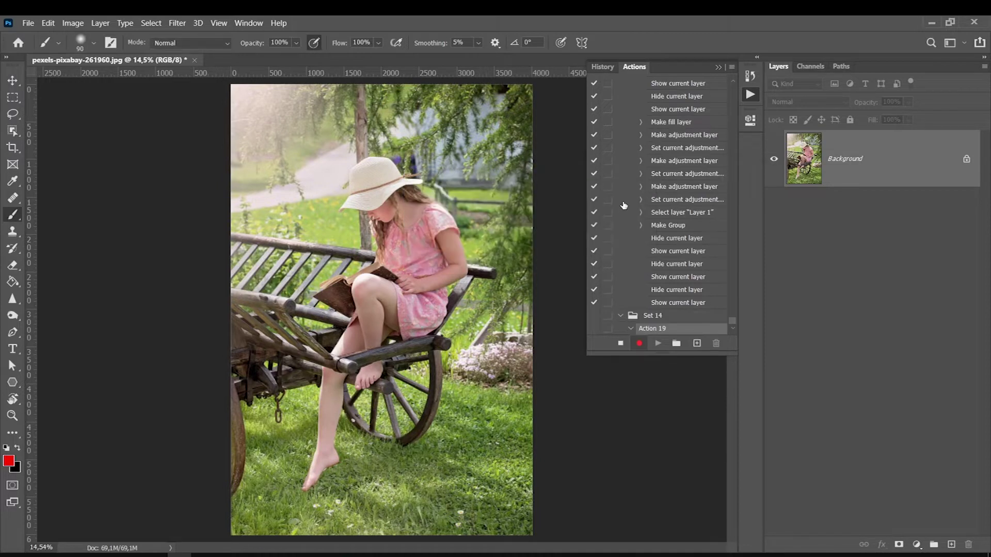
click(717, 68)
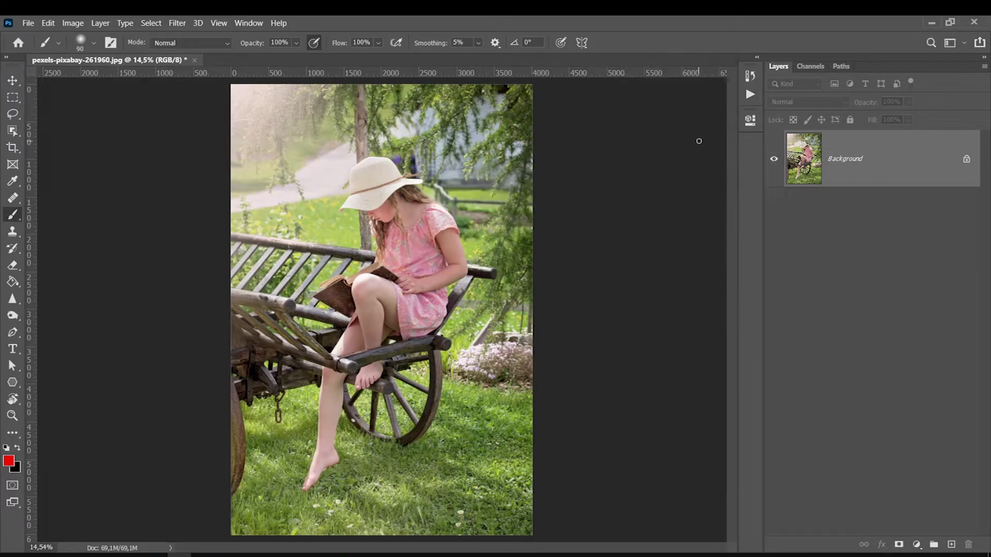
- Add a Channel Mixer layer with Blue output set to Green +100, Blue 0
click(918, 541)
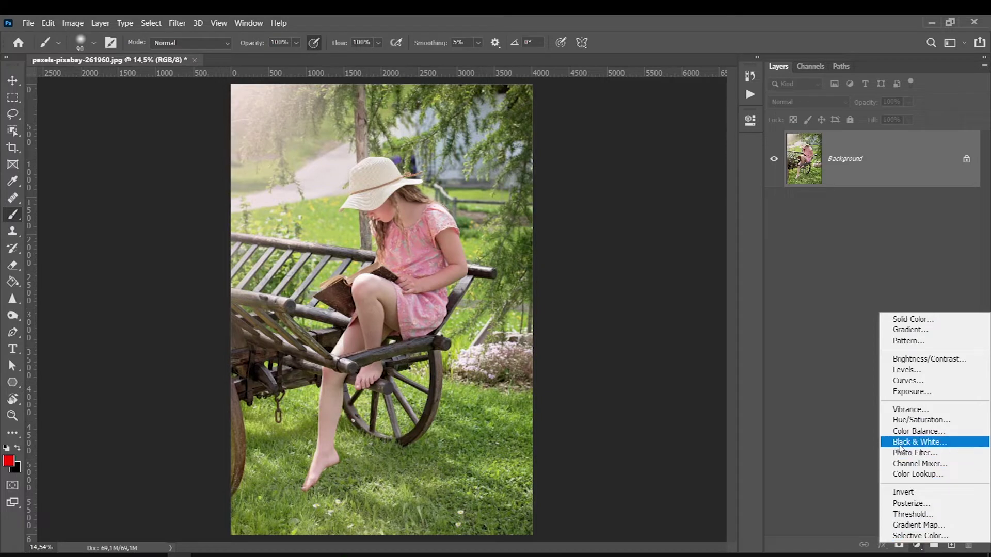
click(896, 463)
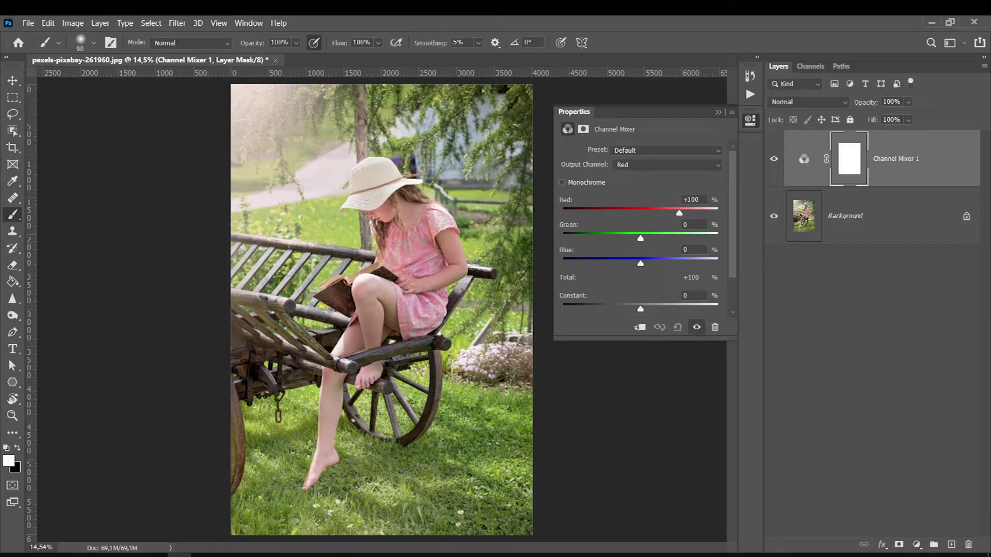
click(629, 166)
click(624, 195)
text(100)
key(Tab)
text(0)
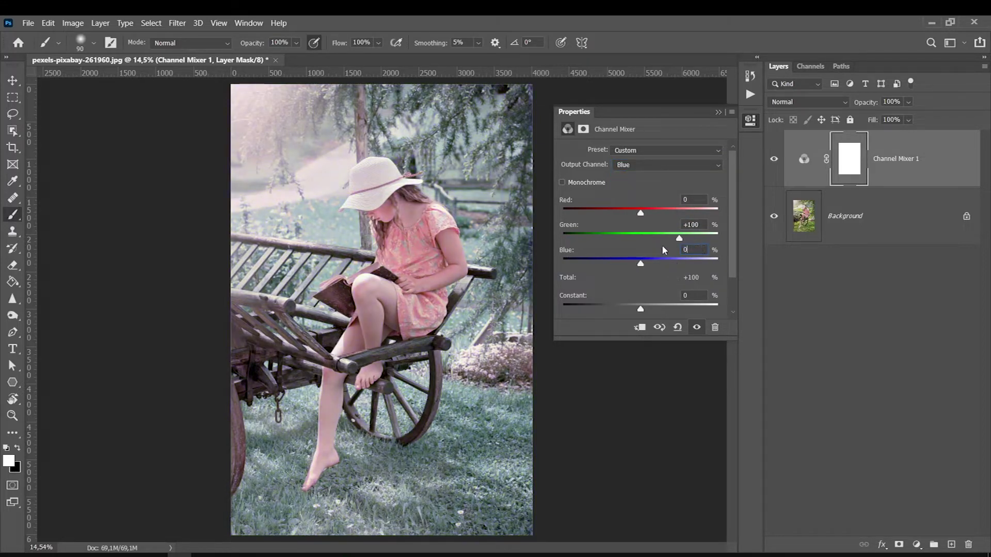
- Set the Channel Mixer layer's blend mode to Lighten
click(718, 112)
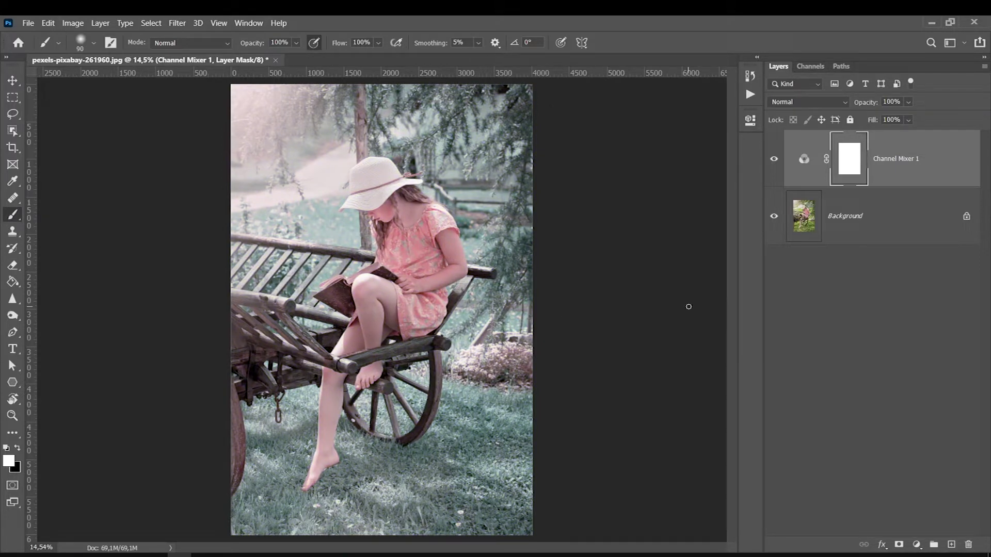
click(788, 105)
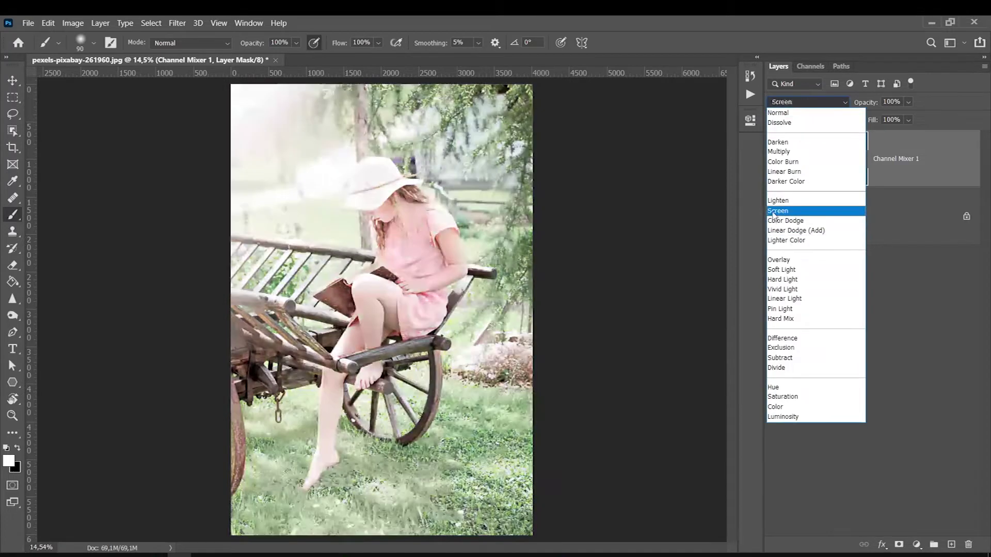
click(778, 201)
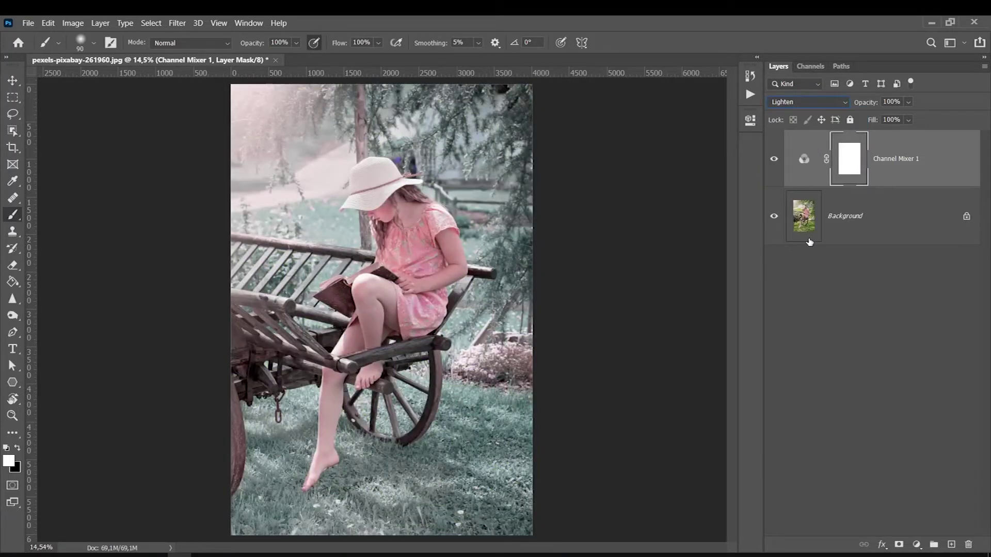
click(917, 545)
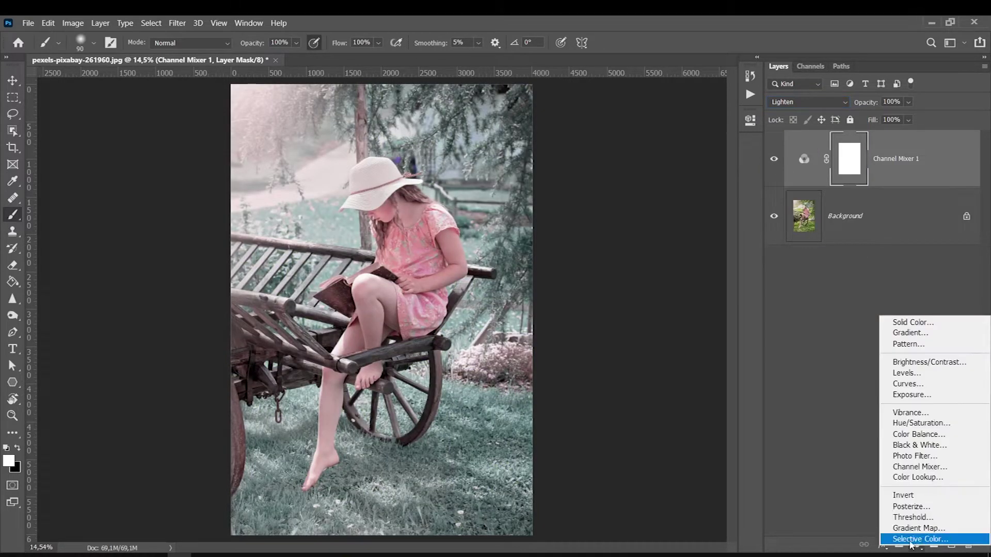
- Add a Gradient fill running from navy #020e1f to transparent, removing the right stop
click(896, 334)
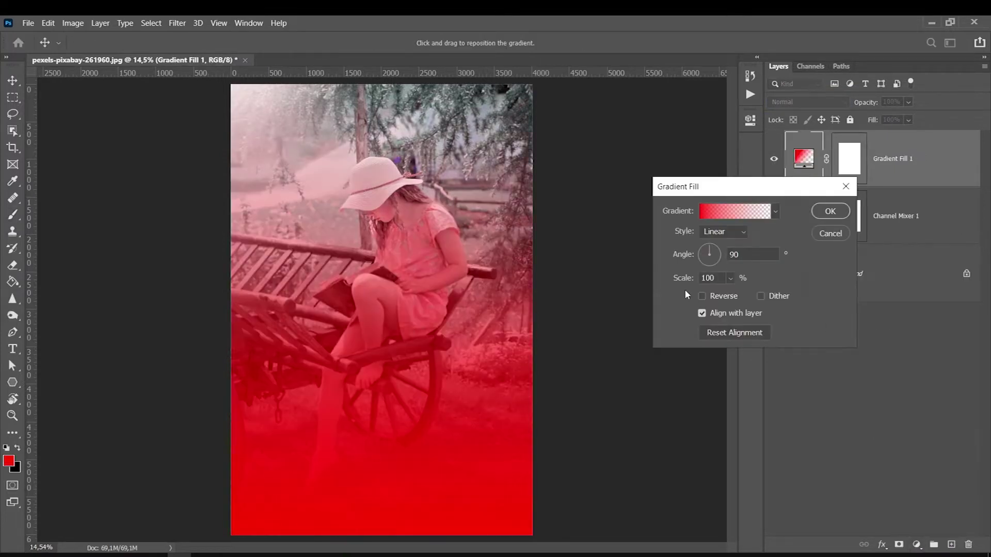
click(718, 212)
double_click(695, 429)
text(020e1f)
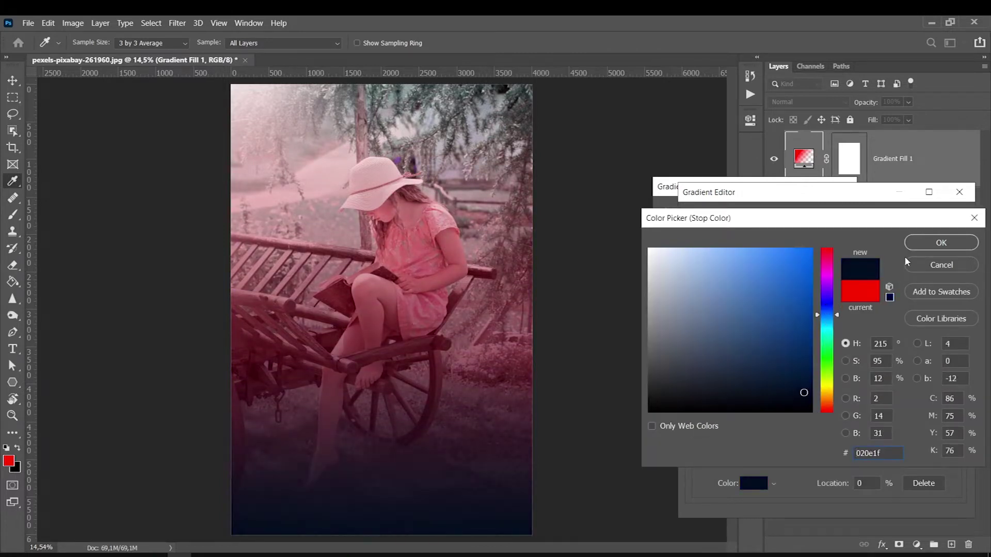
click(941, 242)
click(954, 430)
drag(954, 430, 957, 458)
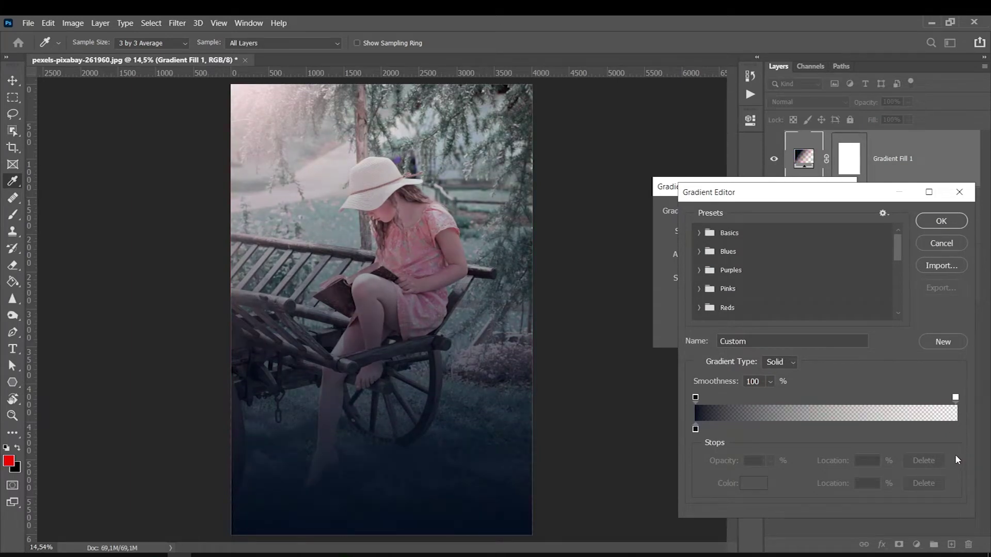
click(941, 221)
- Make the gradient radial and reversed, enlarged to 341% scale
click(723, 232)
click(728, 278)
click(703, 295)
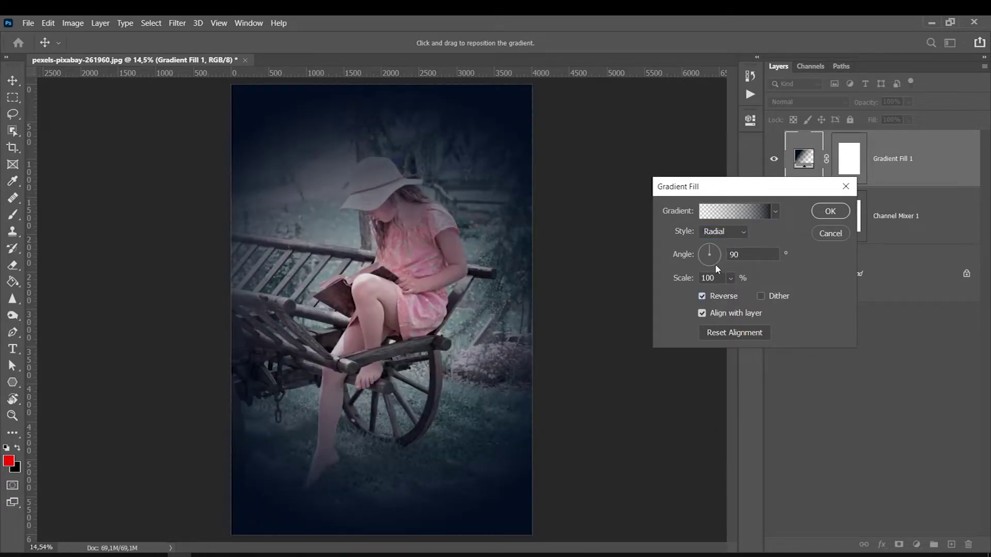
click(731, 278)
drag(729, 295, 748, 294)
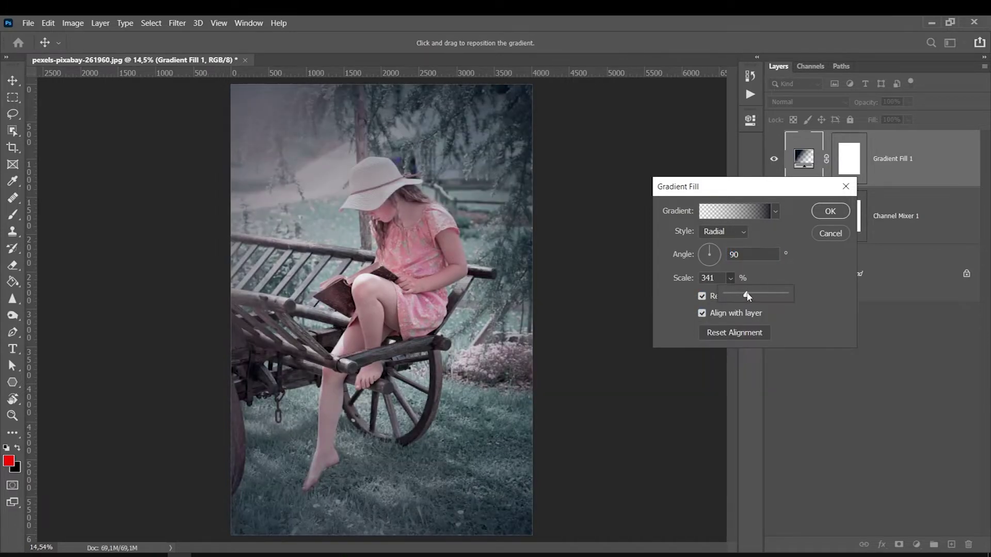
click(829, 212)
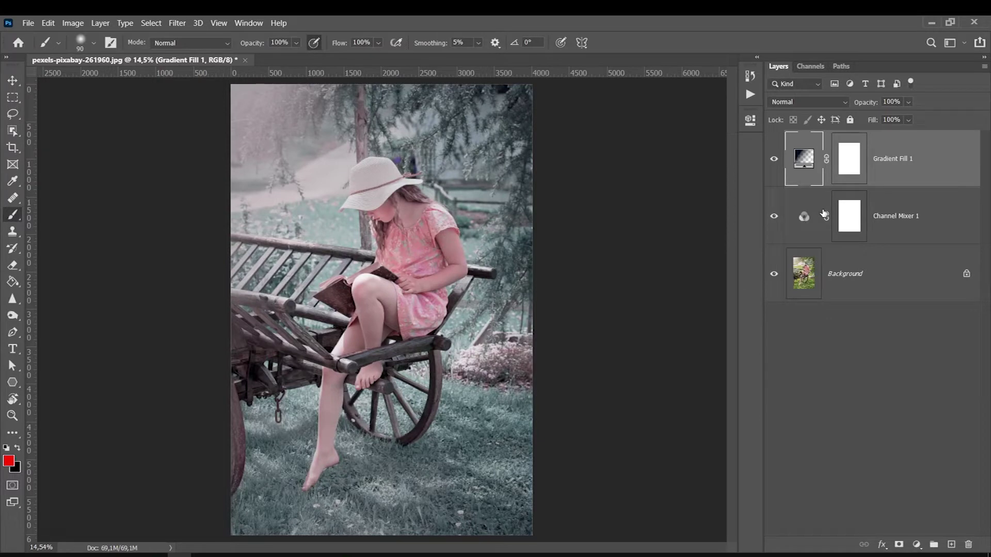
- Add a Selective Color layer with Reds at Cyan -40, Magenta -29, plus some yellow
click(917, 545)
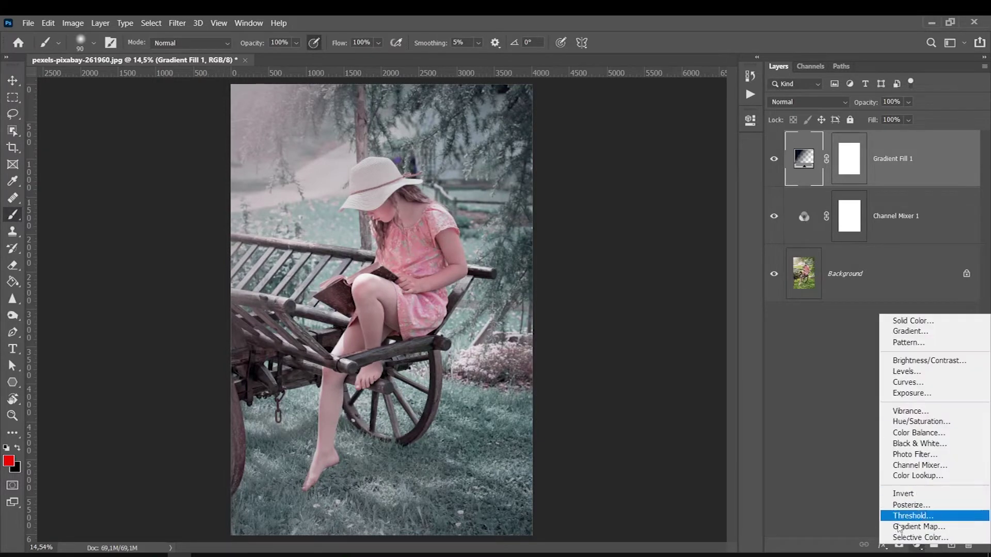
click(896, 539)
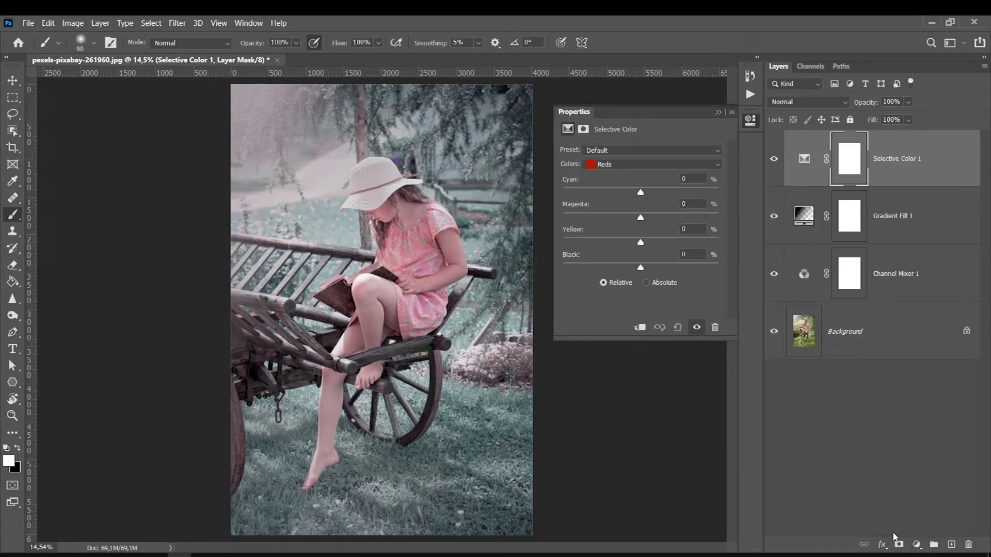
click(609, 188)
click(622, 215)
click(618, 215)
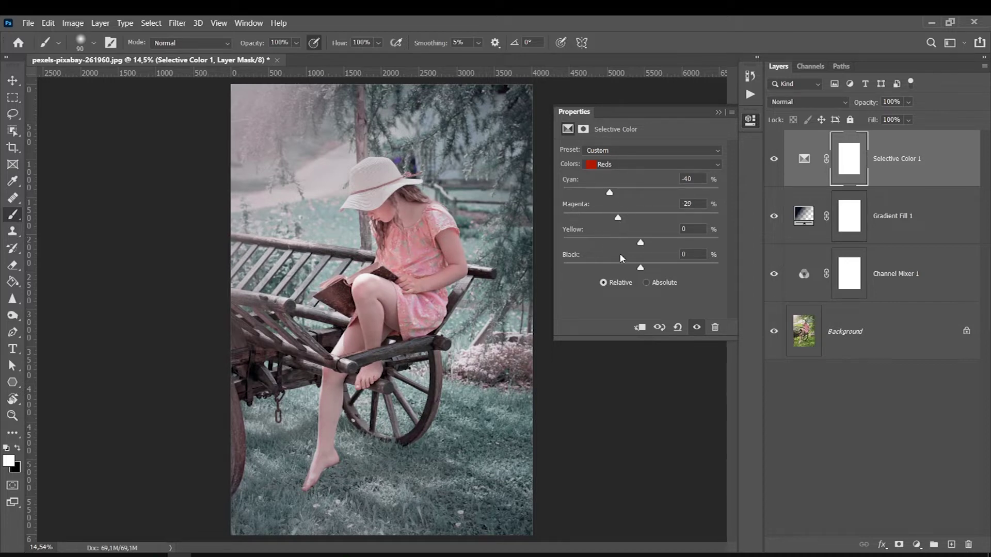
click(653, 242)
- Push Cyan and Magenta to +100 in the Cyans range and adjust its yellow
click(602, 166)
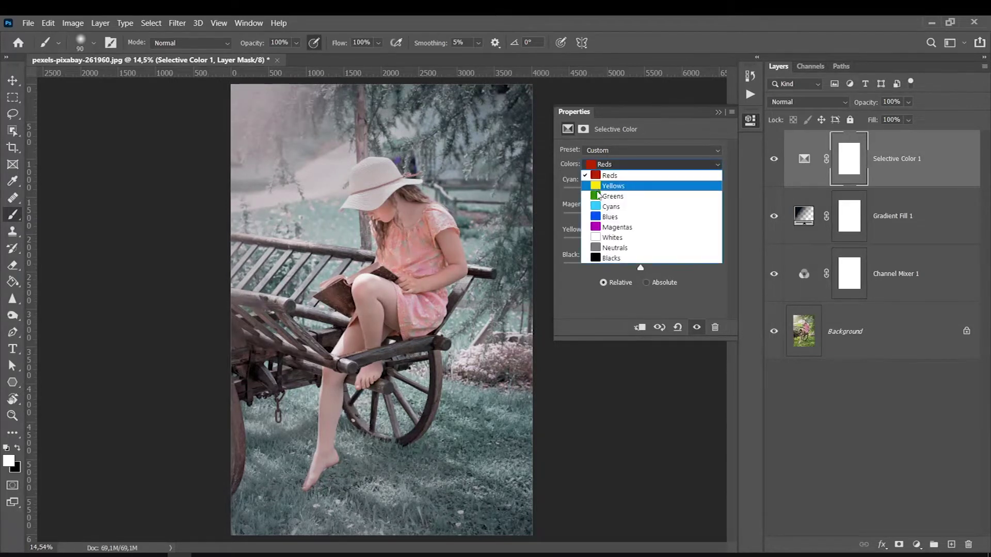
click(600, 207)
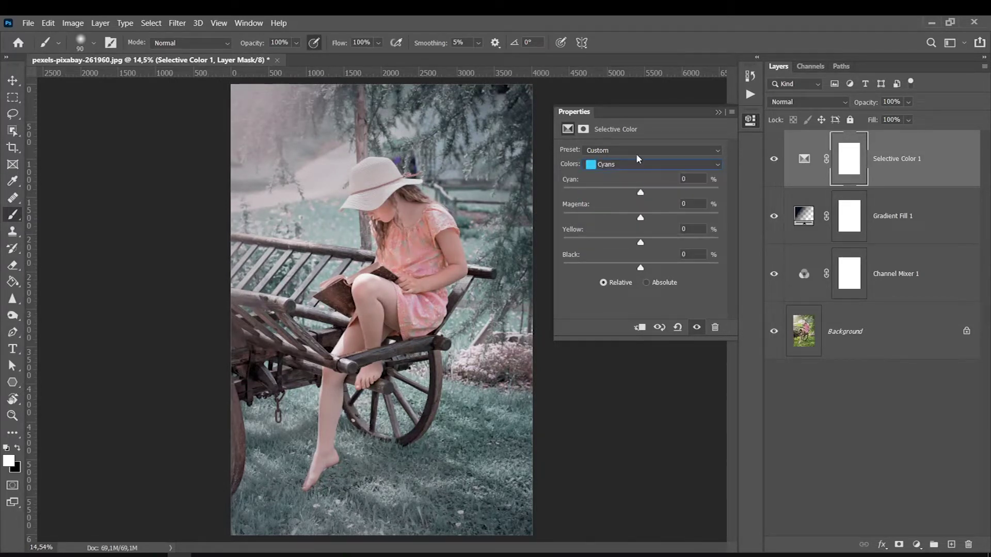
click(718, 191)
drag(641, 217, 736, 217)
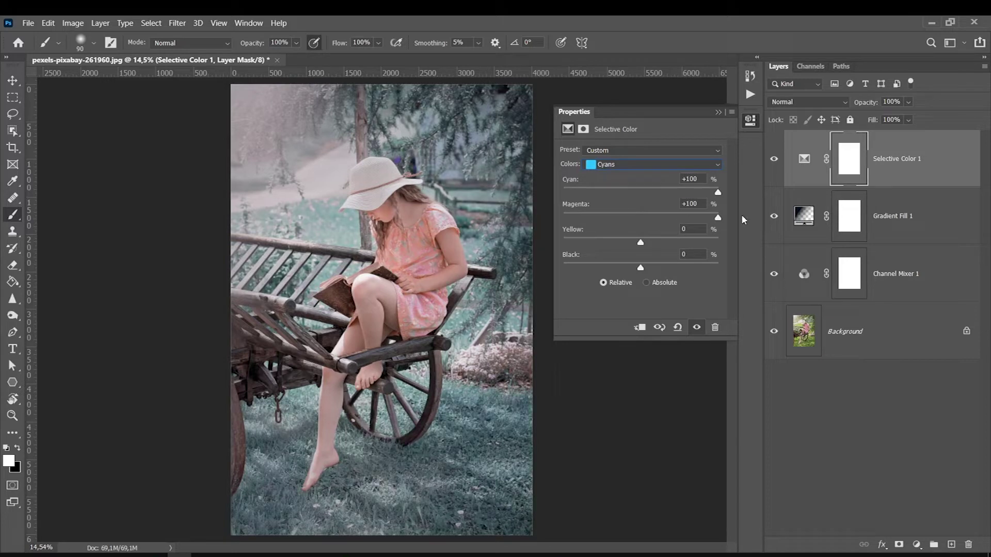
drag(641, 242, 557, 242)
- Set Neutrals to Cyan -2, Magenta -7, Yellow +5, Black +14
click(603, 165)
click(596, 248)
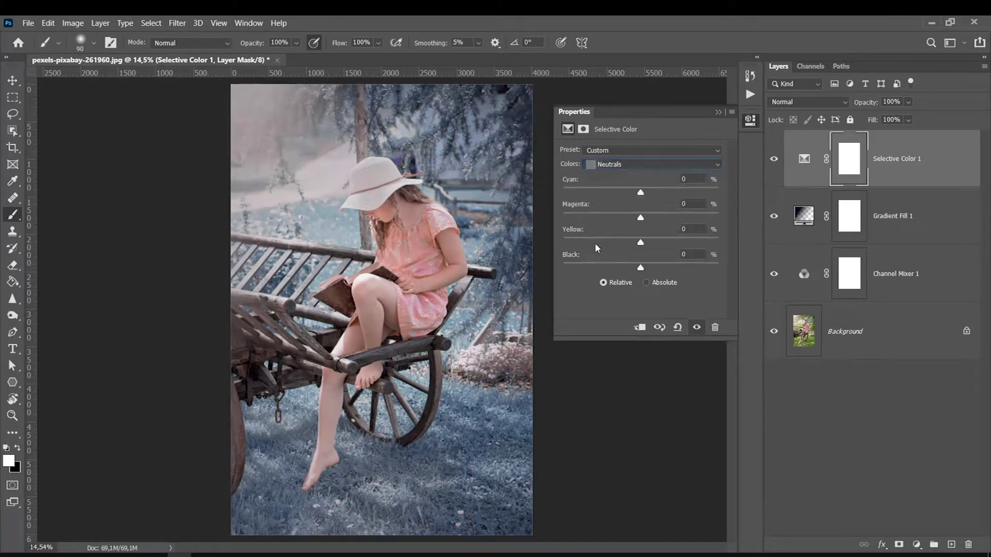
drag(640, 267, 653, 269)
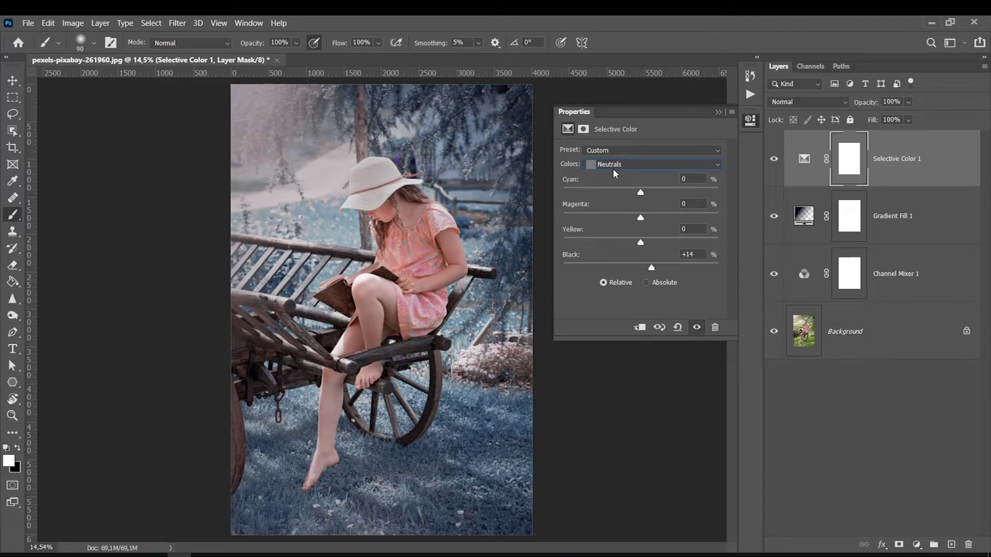
drag(641, 217, 645, 242)
mouse_move(641, 192)
mouse_down()
mouse_move(614, 193)
mouse_move(642, 197)
mouse_up()
- Set the Blues range to Cyan -12, Magenta -25, Yellow -25, Black +20
click(605, 164)
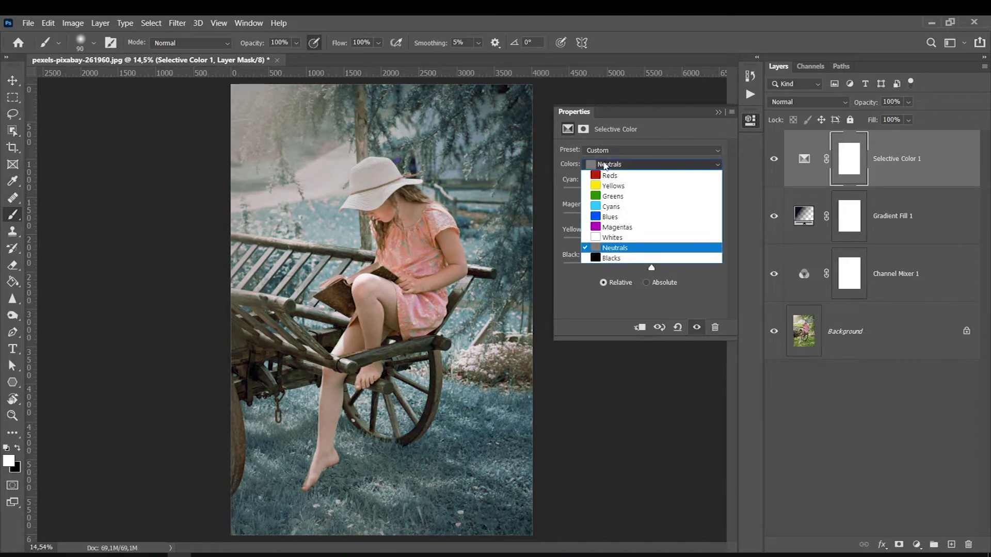
click(610, 217)
mouse_move(679, 267)
mouse_down()
mouse_move(602, 269)
mouse_move(672, 267)
mouse_up()
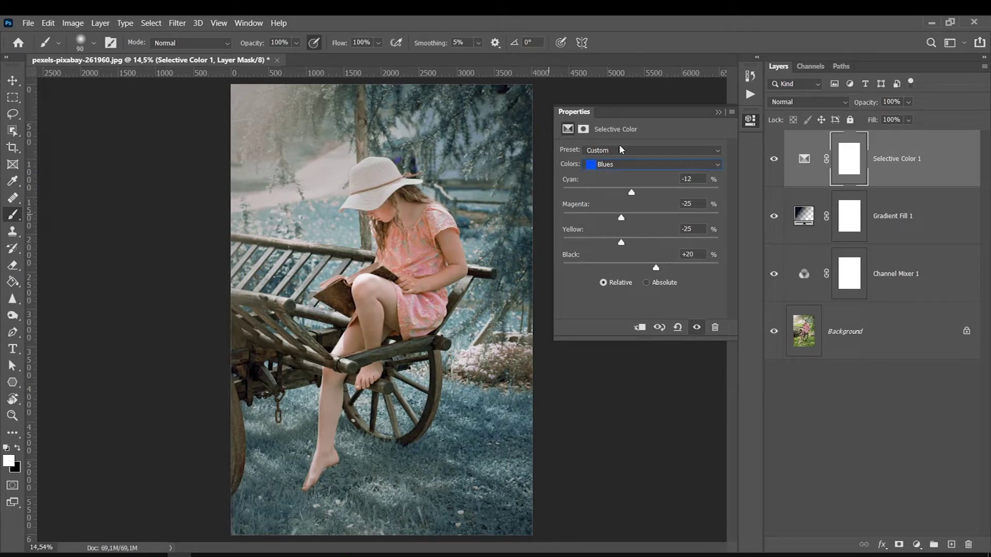
- Give the Blacks range a touch of Cyan +8 and Magenta +5
click(603, 170)
click(606, 255)
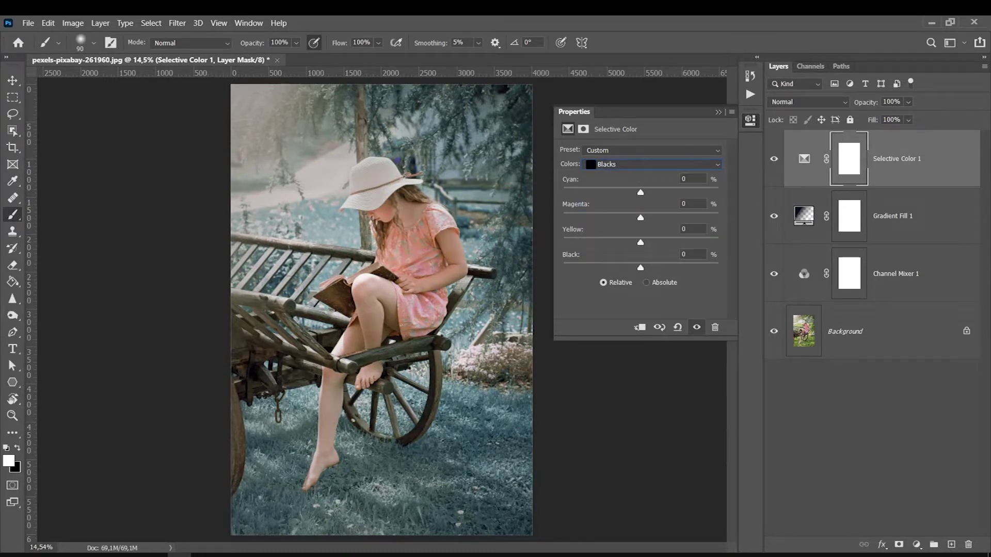
drag(641, 193, 644, 217)
click(718, 112)
click(918, 546)
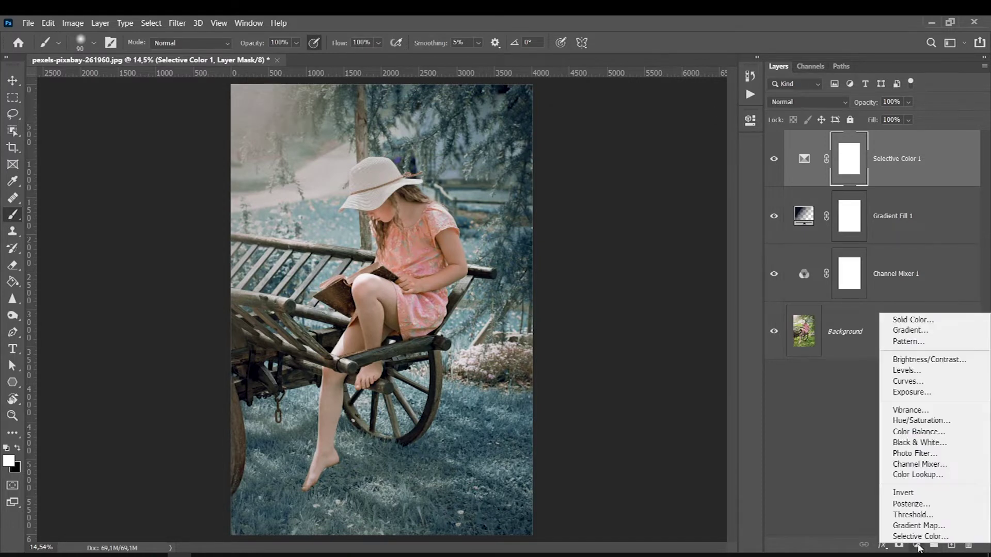
- Add a Hue/Saturation layer with Master Hue +6 and Saturation +19
click(901, 420)
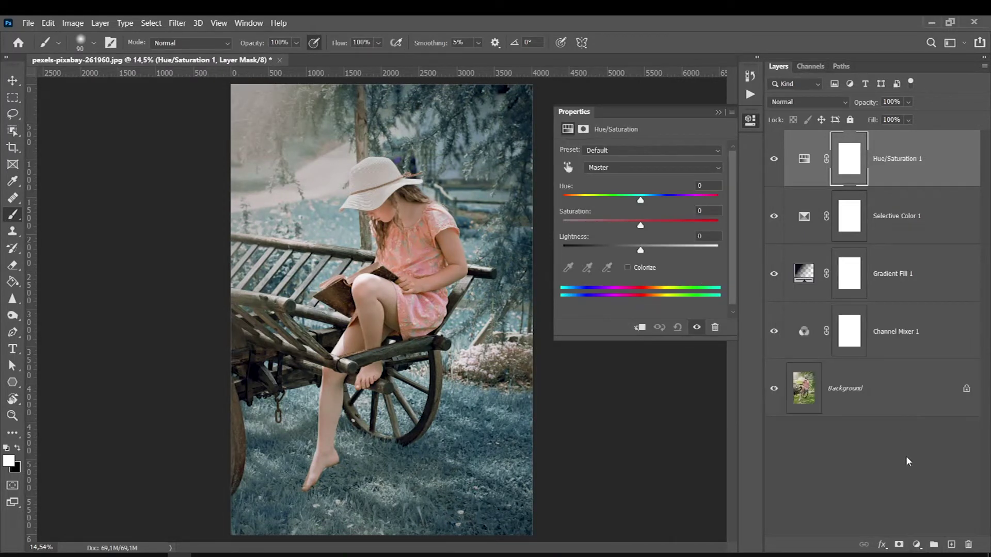
drag(643, 204, 644, 204)
drag(641, 226, 650, 228)
- Lower the Cyans saturation to -37 to mute the teal
click(598, 170)
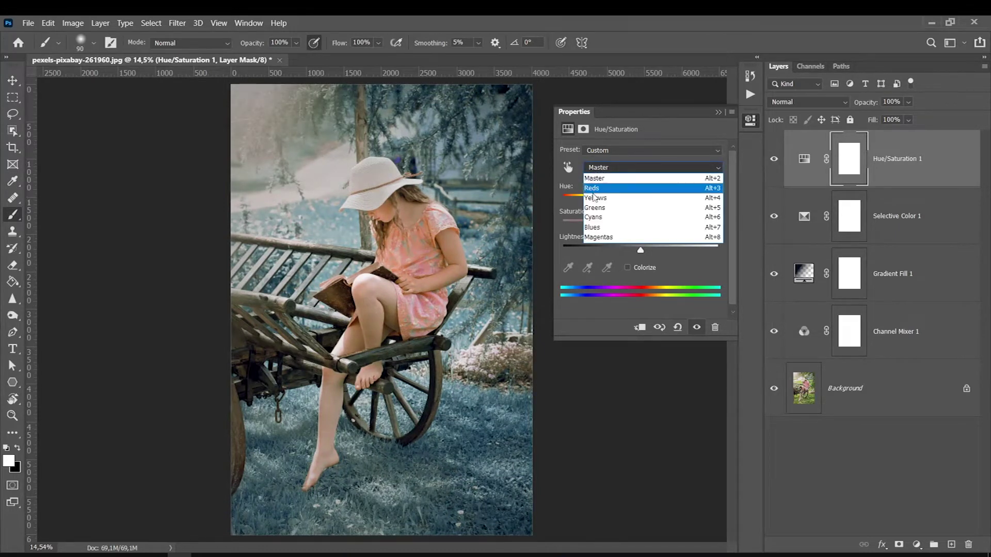
click(592, 218)
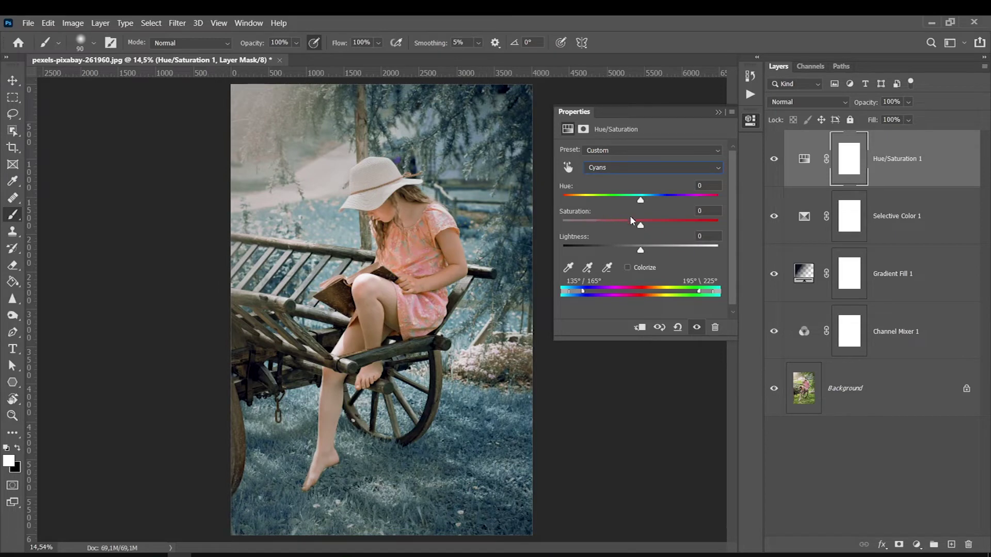
mouse_move(640, 226)
mouse_down()
mouse_move(631, 226)
mouse_move(678, 226)
mouse_up()
drag(668, 225, 612, 225)
click(718, 113)
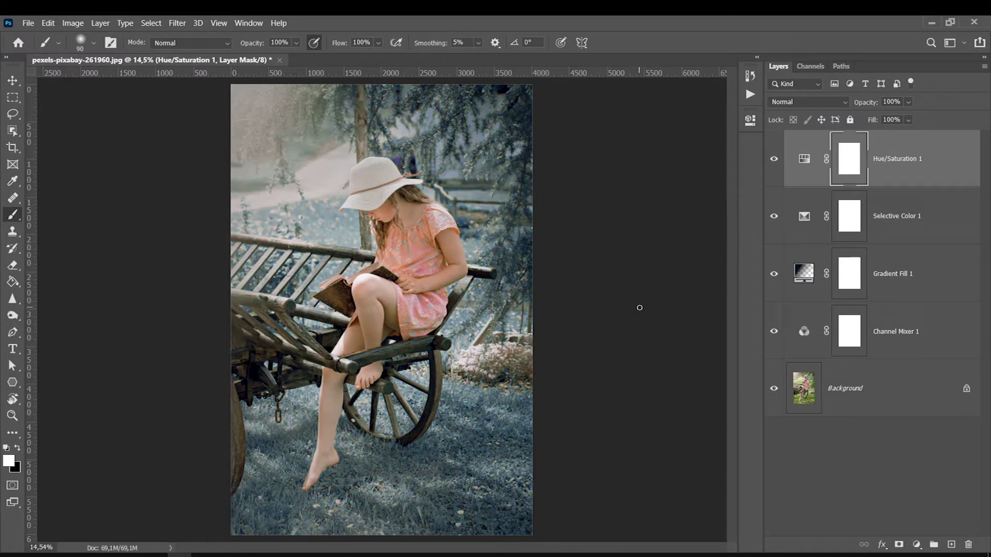
click(918, 543)
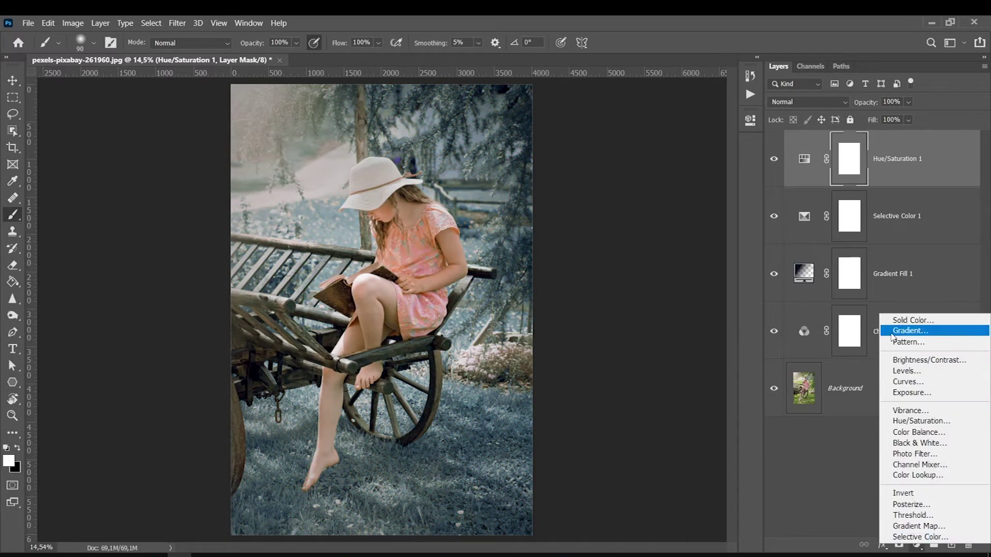
- Add Curves 1 with a gentle S-shaped RGB curve: darker shadows, brighter highlights
click(897, 382)
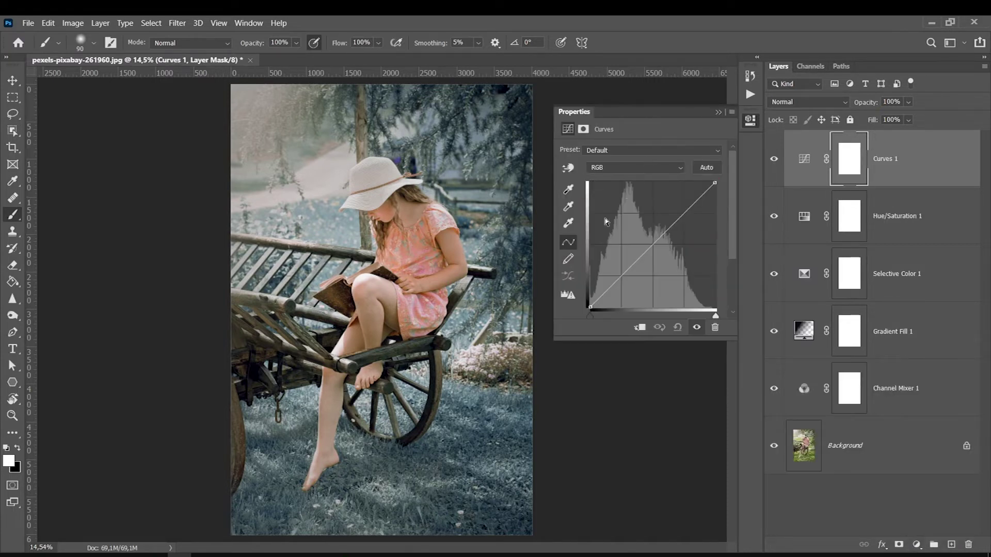
drag(590, 307, 591, 303)
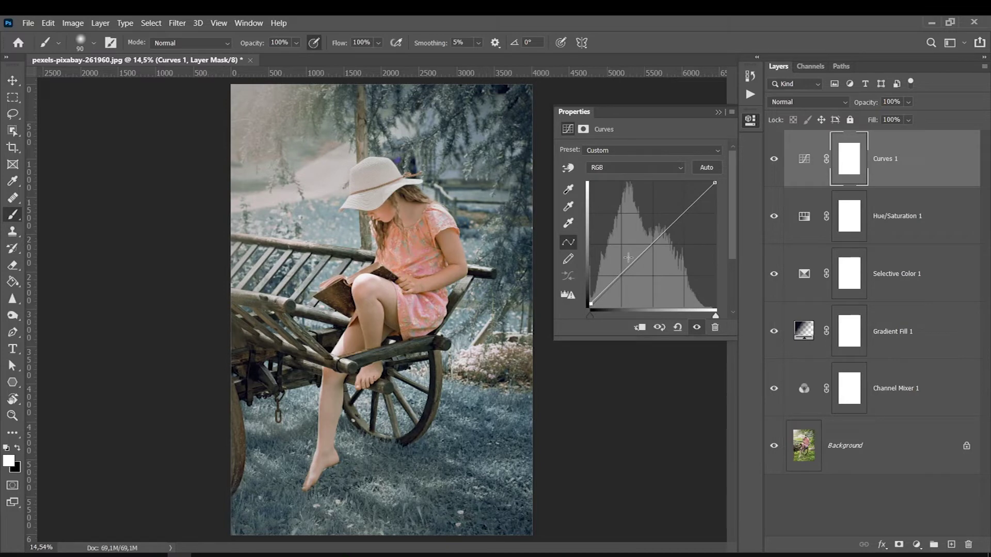
drag(713, 183, 715, 187)
drag(629, 264, 631, 275)
drag(674, 229, 670, 227)
drag(630, 276, 628, 276)
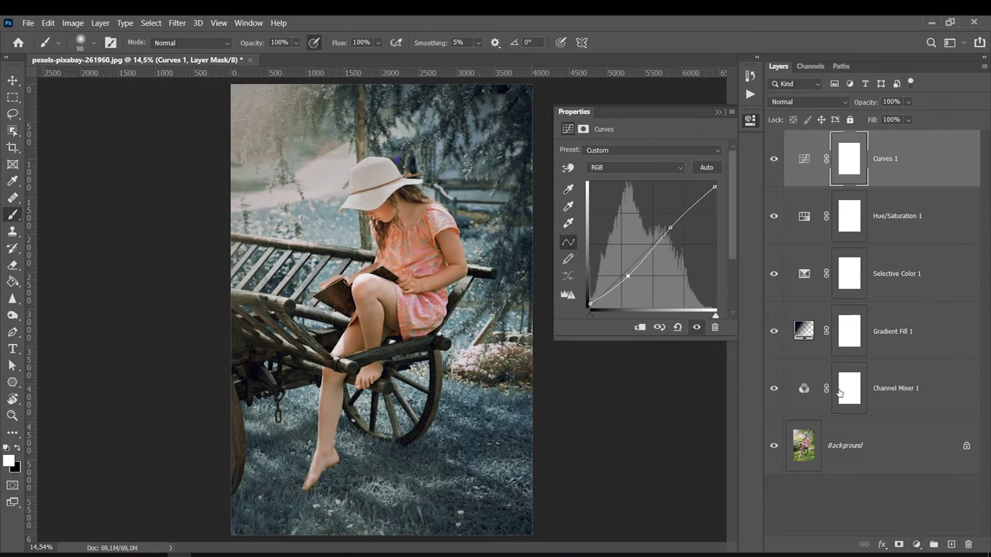
click(917, 545)
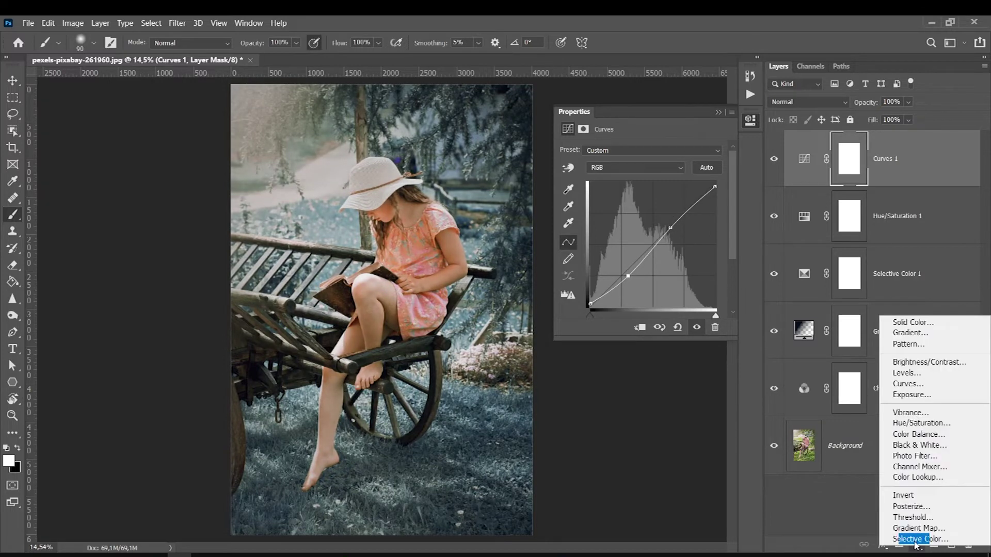
- Add Curves 2 with a Blue curve lifting blue shadows and trimming blue highlights
click(908, 384)
click(609, 167)
click(601, 207)
drag(590, 307, 589, 288)
drag(714, 186, 718, 199)
mouse_move(638, 257)
mouse_down()
mouse_move(625, 282)
mouse_move(628, 274)
mouse_up()
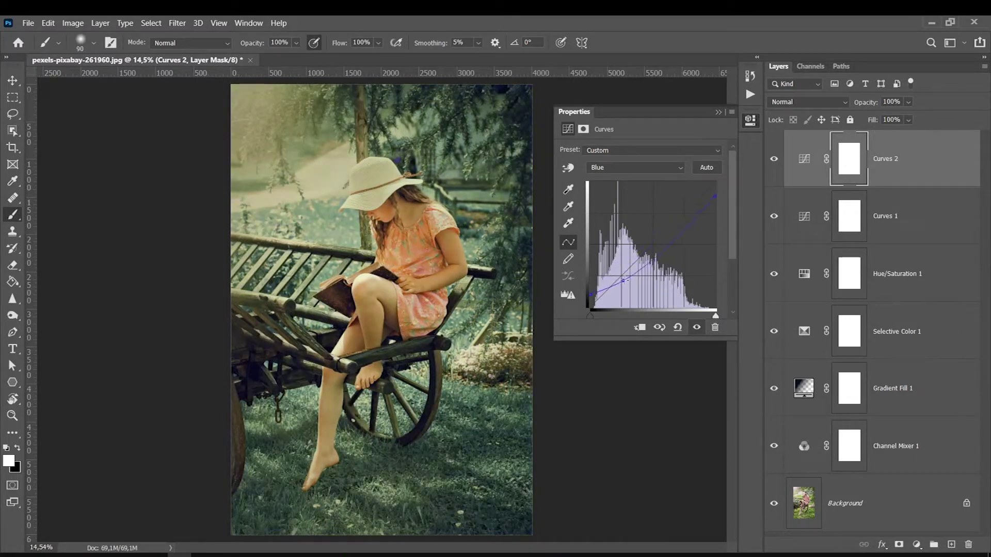
drag(679, 229, 672, 229)
drag(629, 274, 590, 283)
- Add a Brightness/Contrast layer set to Brightness 3 and Contrast 17
click(750, 120)
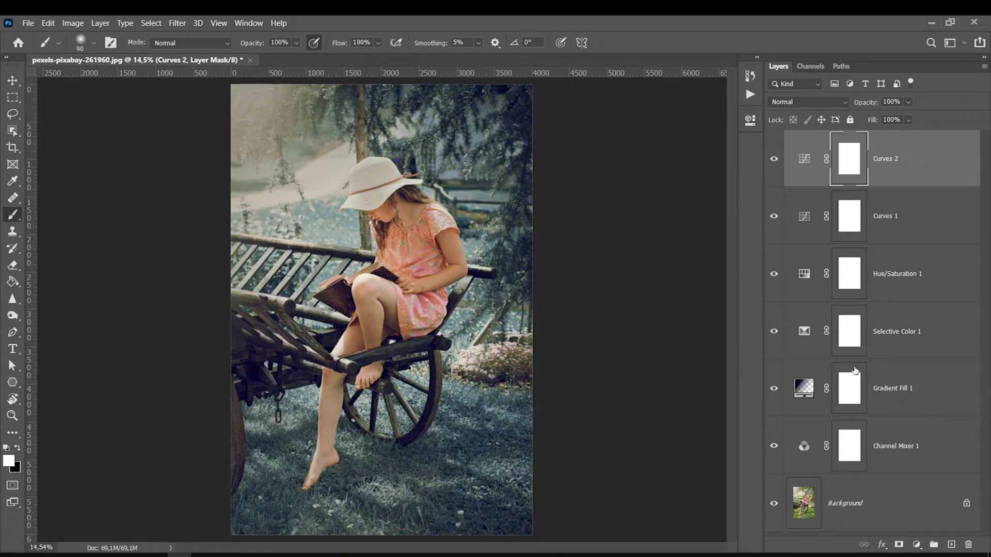
click(917, 545)
click(924, 359)
mouse_move(641, 211)
mouse_down()
mouse_move(649, 211)
mouse_move(637, 187)
mouse_move(658, 213)
mouse_move(642, 187)
mouse_up()
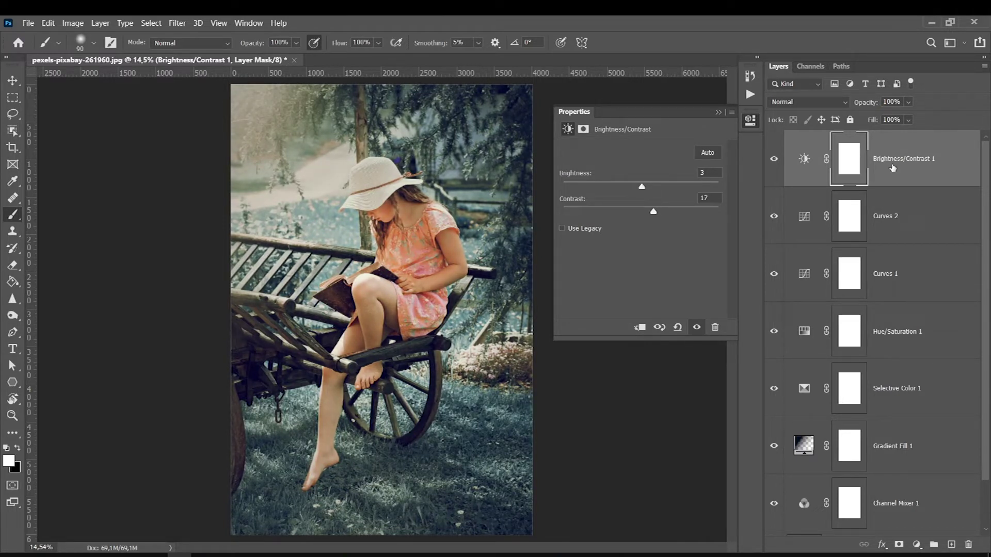
drag(987, 175, 987, 289)
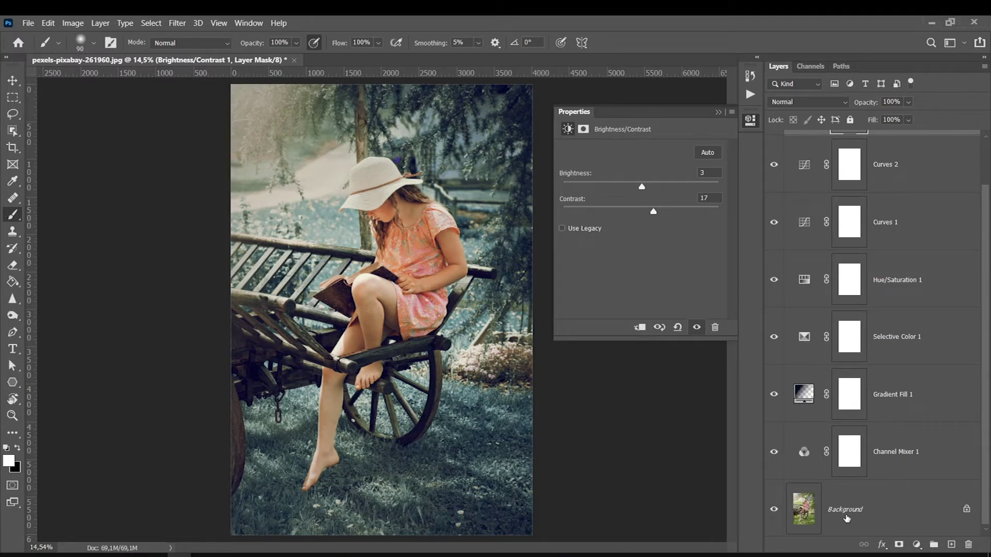
- Duplicate Background, apply a 4.0 px High Pass filter, and blend the copy in Overlay
click(841, 502)
key(ctrl+j)
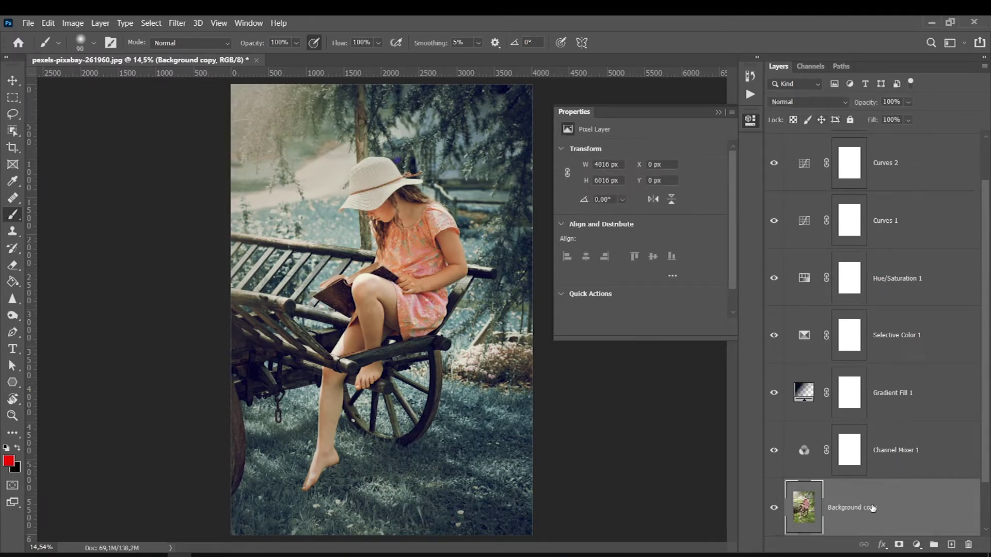
click(176, 24)
mouse_move(187, 267)
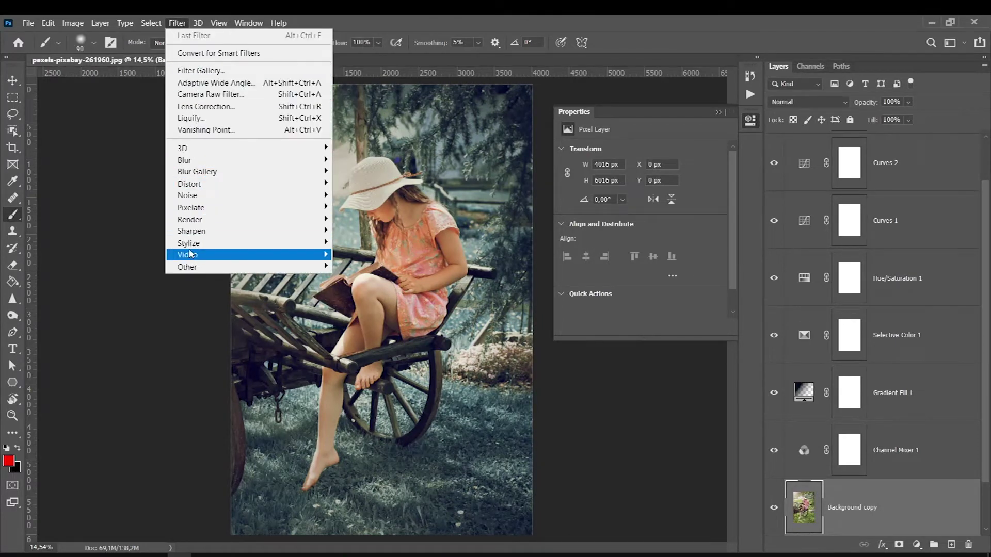
click(354, 280)
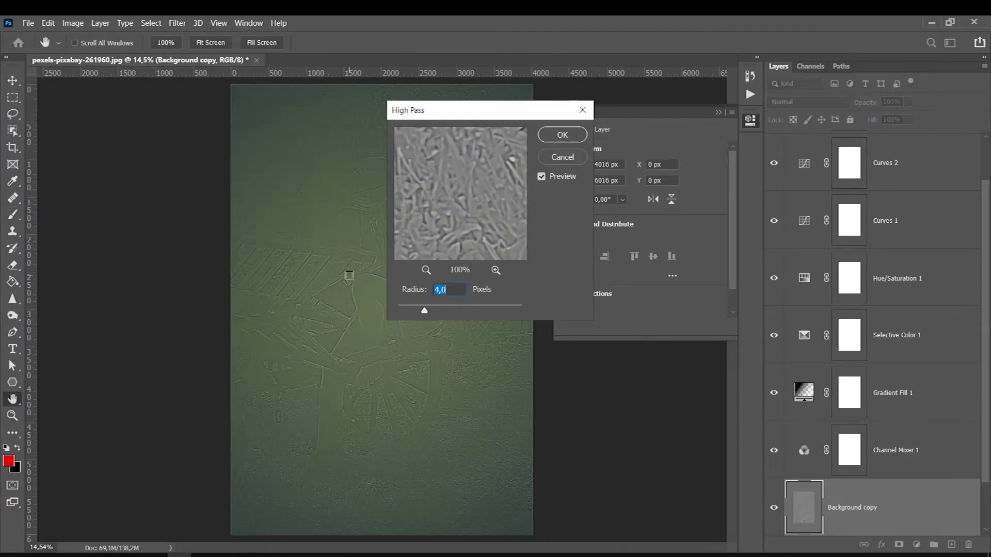
click(563, 135)
key(b)
click(795, 102)
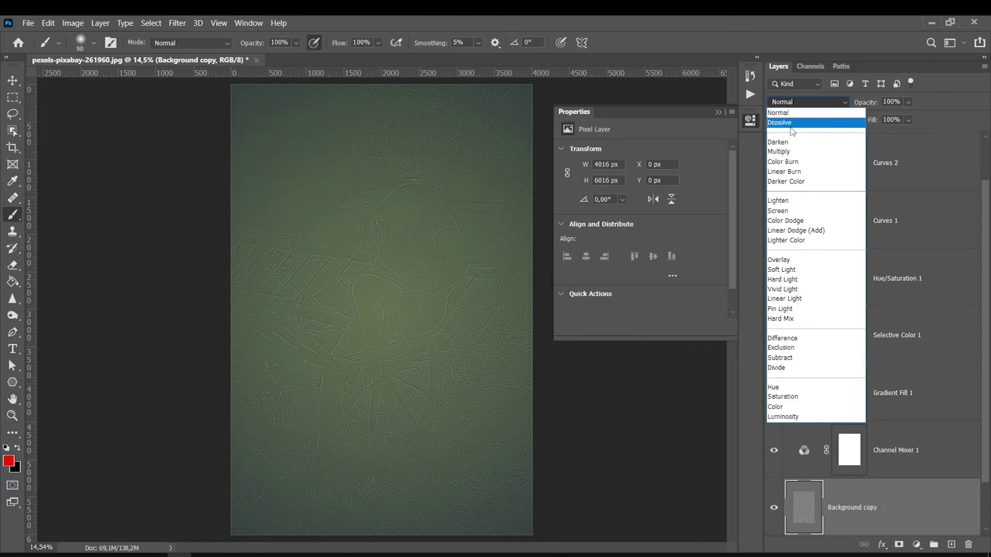
click(780, 259)
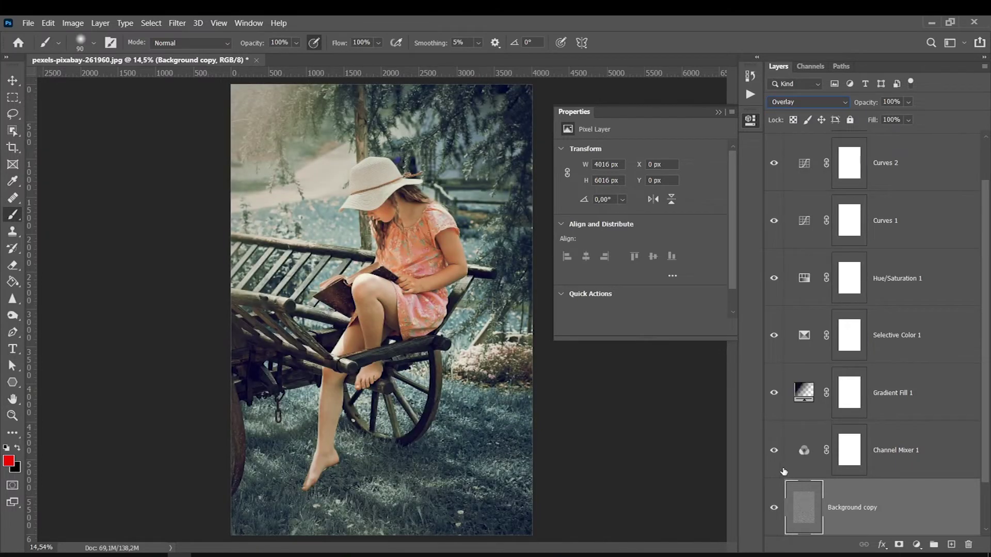
- Group every grading layer down to Background copy into Group 1
click(926, 161)
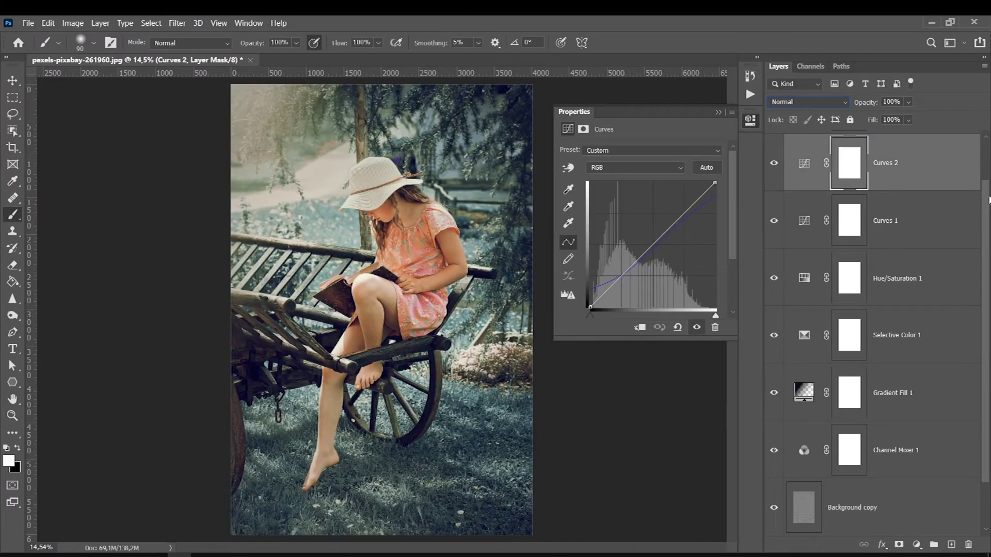
drag(985, 205, 984, 313)
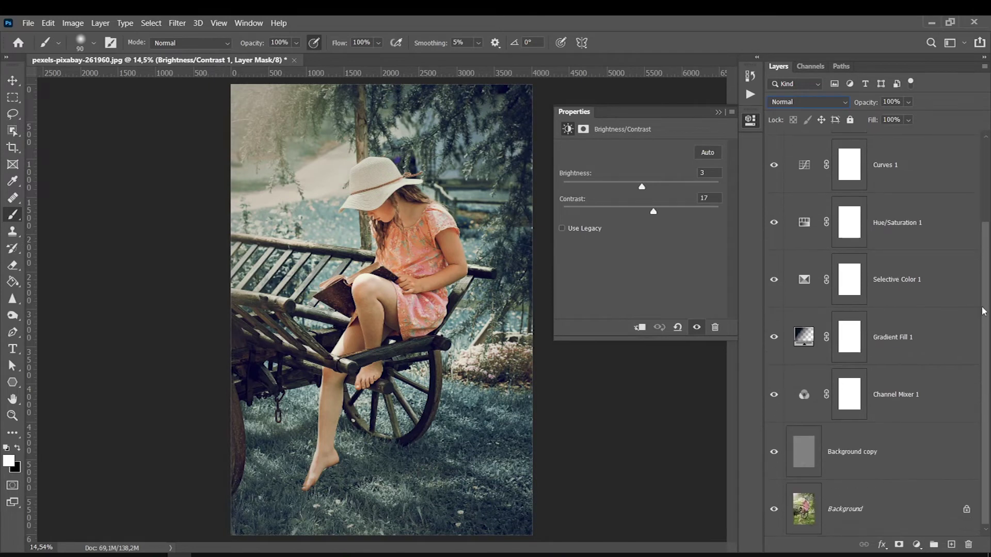
shift+click(871, 464)
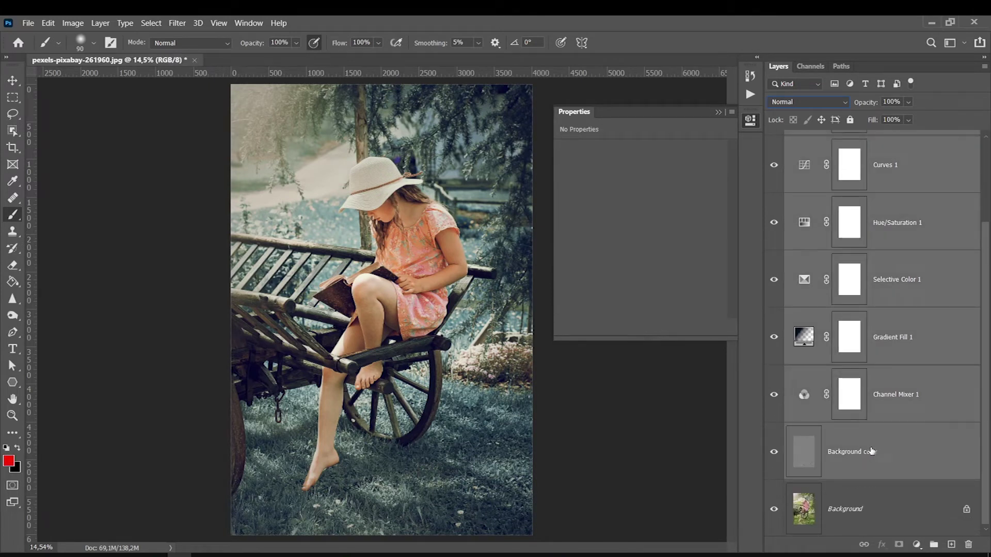
key(ctrl+g)
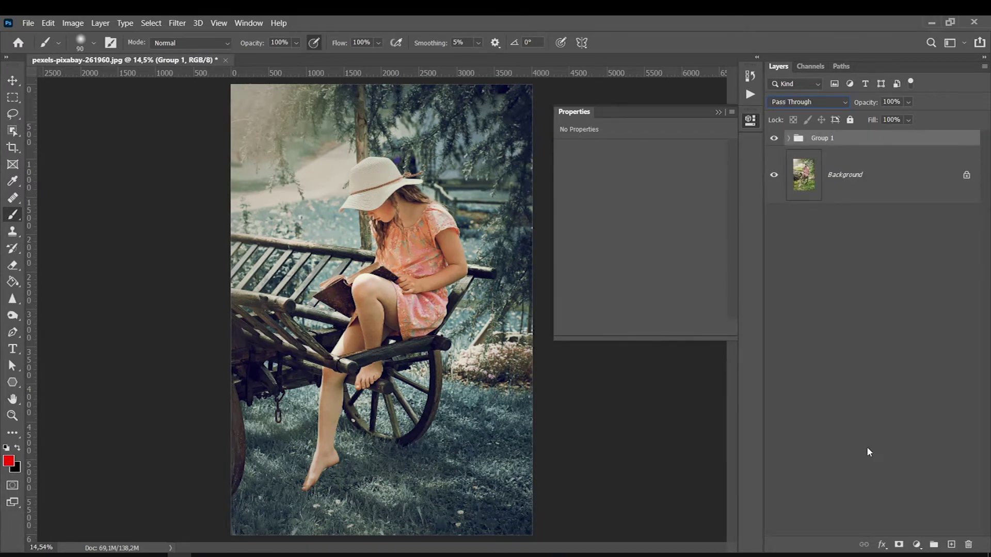
- Compare Group 1 on and off, then stop recording Action 19 in the Actions panel
click(774, 139)
click(249, 23)
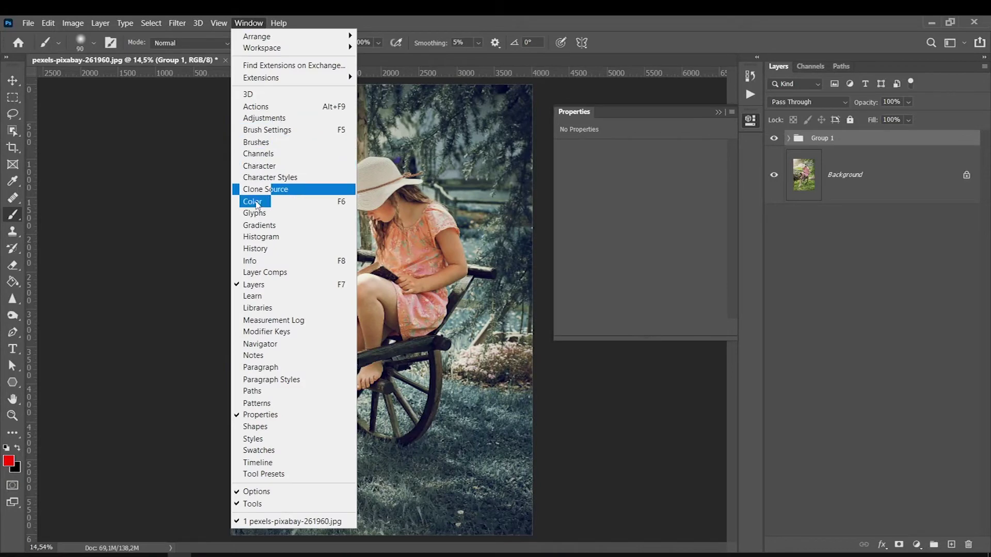
click(256, 106)
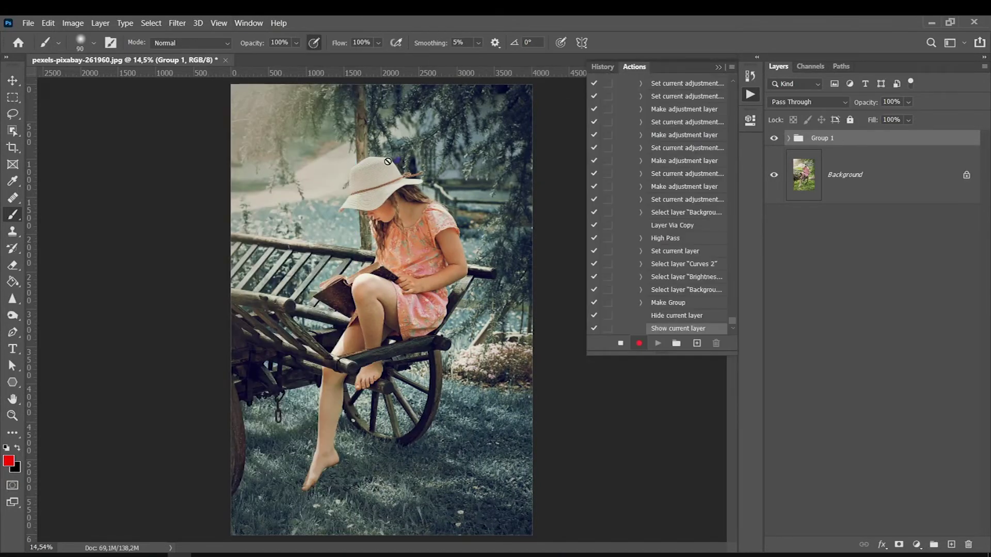
click(620, 343)
- Delete Group 1 so the photo returns to its original green colours
click(718, 67)
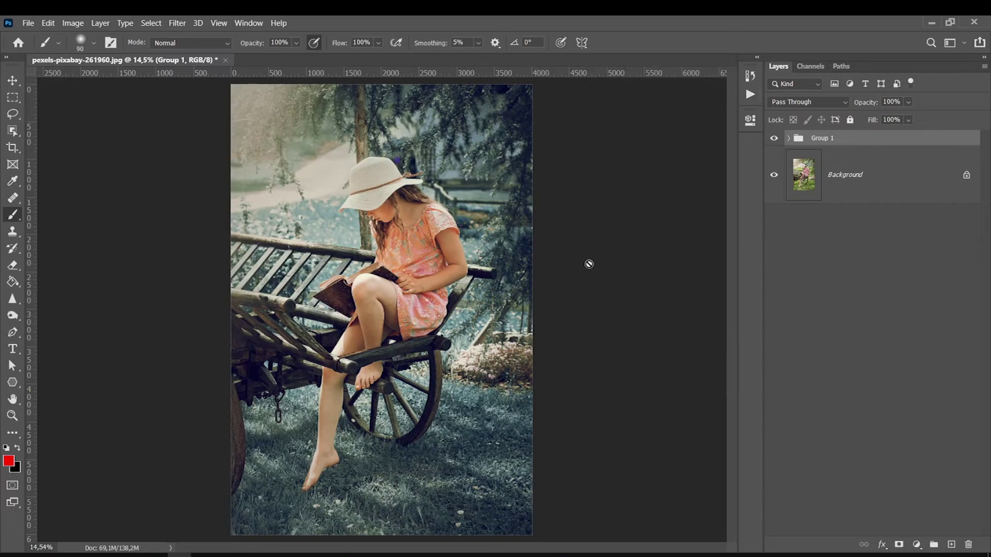
drag(812, 139, 968, 544)
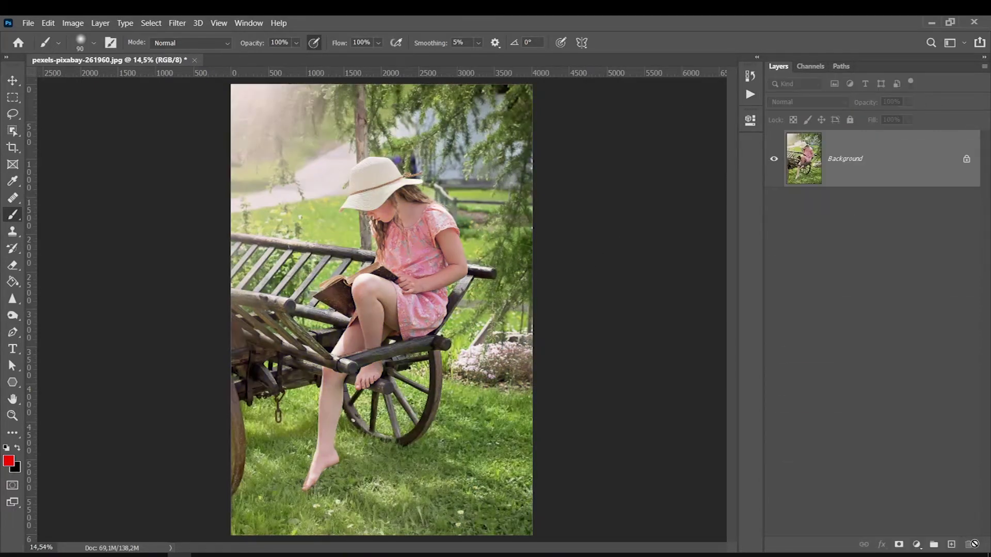
click(750, 94)
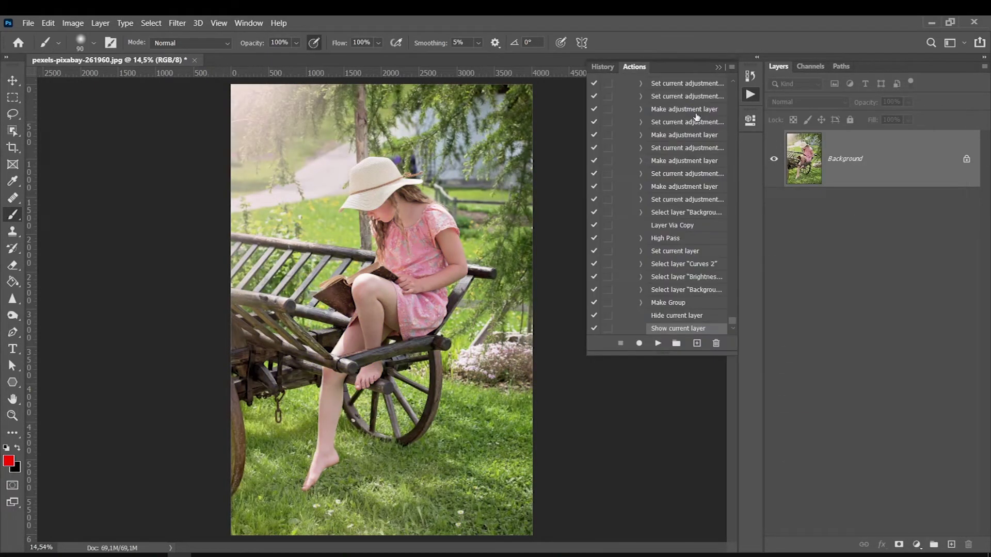
- Play Action 19 to rebuild the teal-graded Group 1
click(730, 80)
click(731, 80)
click(731, 80)
click(668, 97)
click(659, 344)
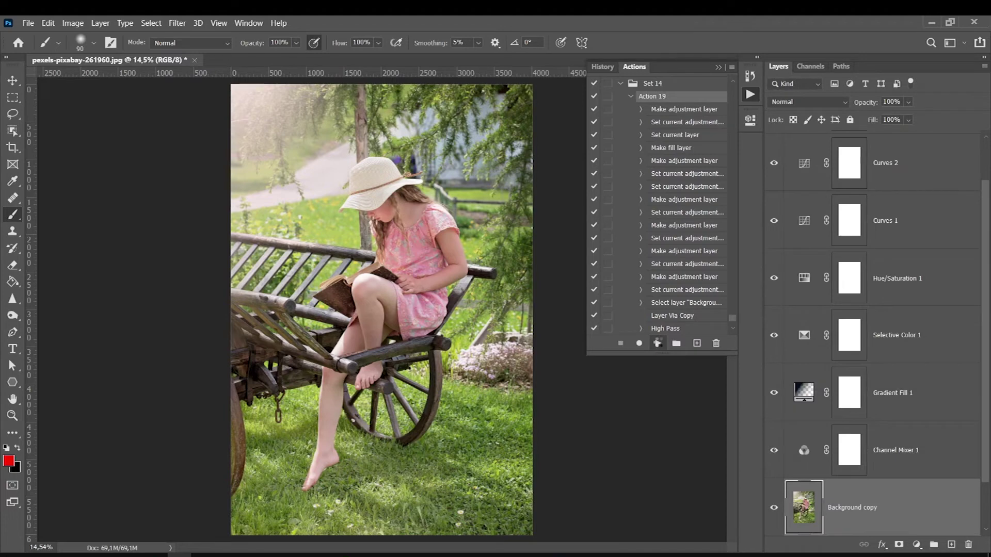
- Compare the photo with and without the grade, then duplicate the Background layer
click(719, 67)
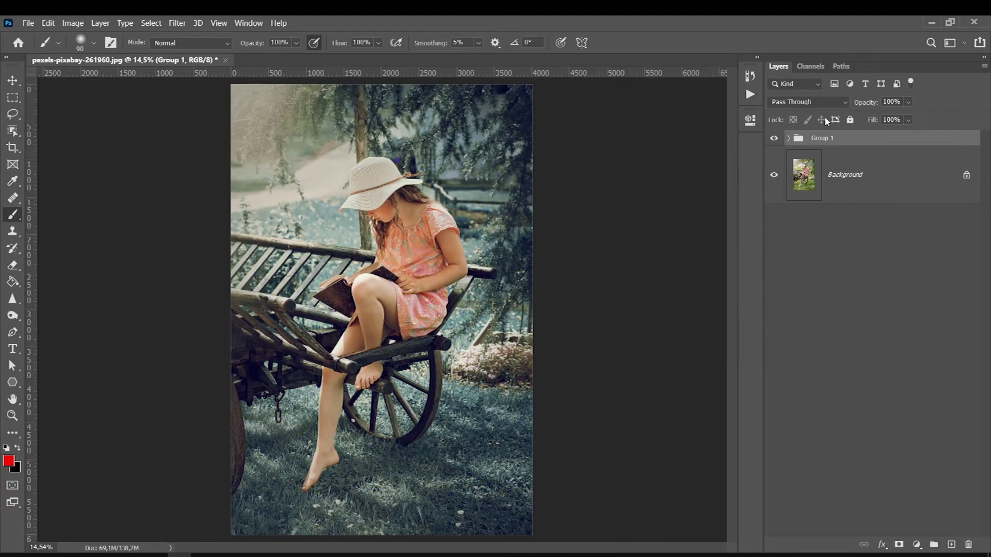
click(774, 139)
click(774, 139)
click(835, 184)
key(ctrl+j)
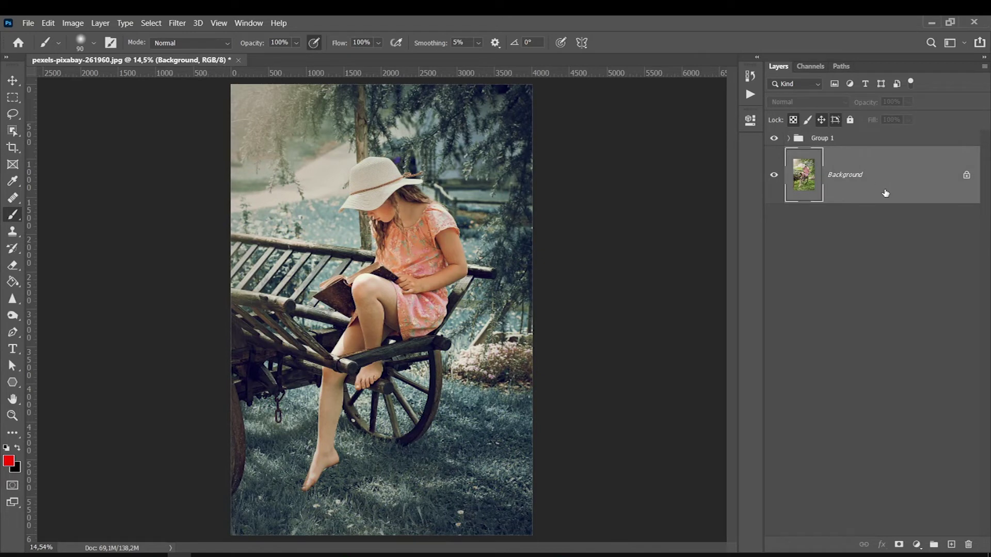
- Move Background copy 2 above Group 1 and lower its opacity to 73%
drag(836, 183, 837, 131)
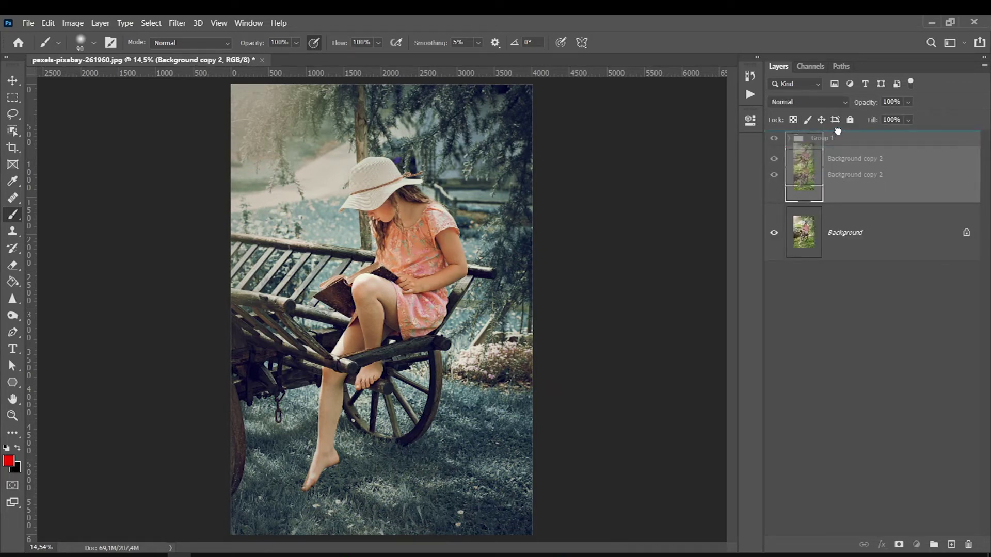
drag(837, 132, 837, 133)
click(908, 102)
drag(903, 115, 922, 116)
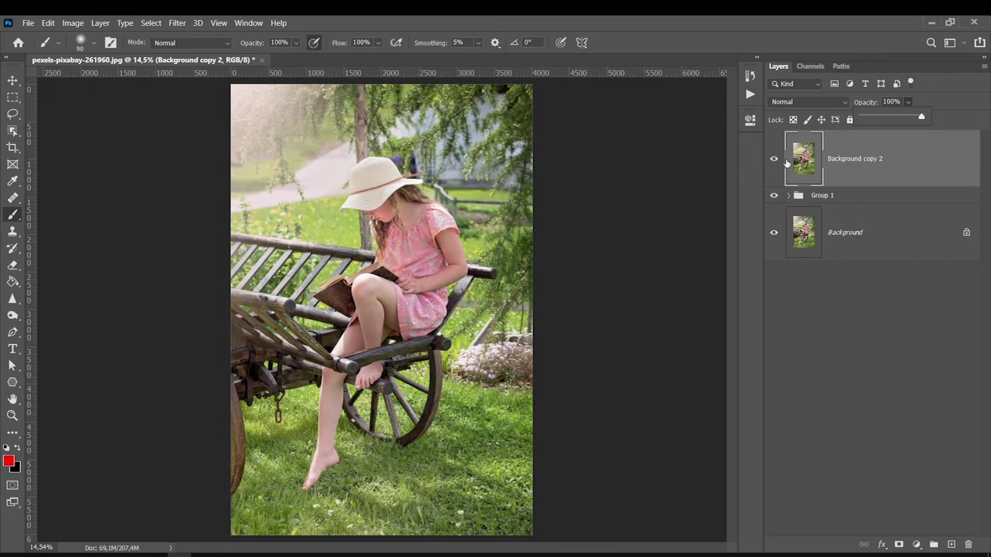
click(774, 158)
click(813, 197)
click(809, 163)
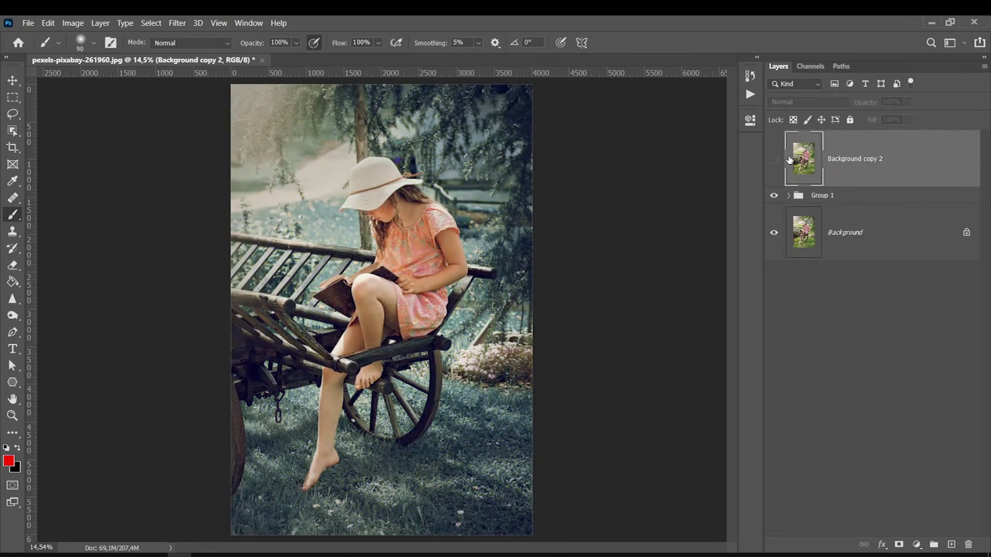
click(774, 159)
- Try Color, then set the copy's blending to Luminosity and hide it
click(798, 102)
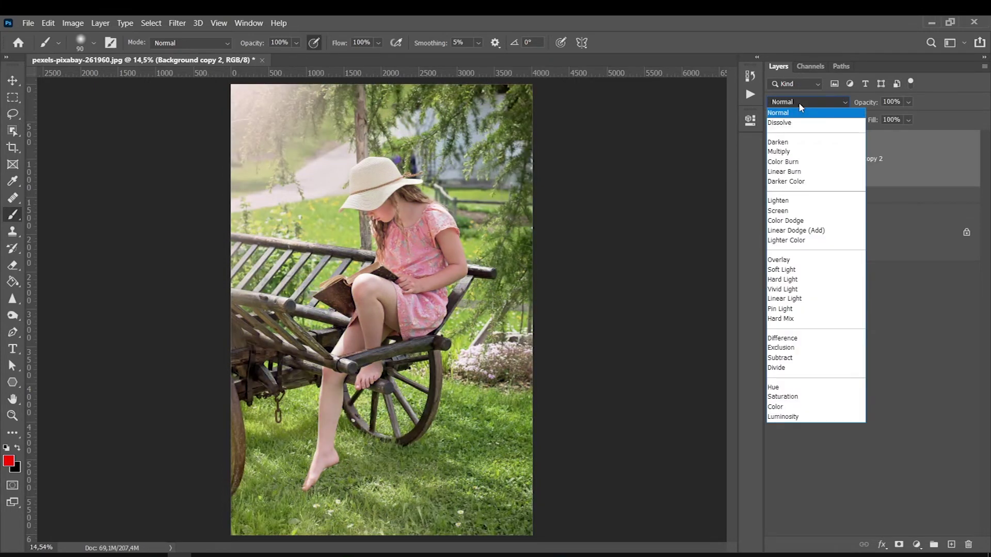
click(801, 411)
click(771, 158)
click(771, 158)
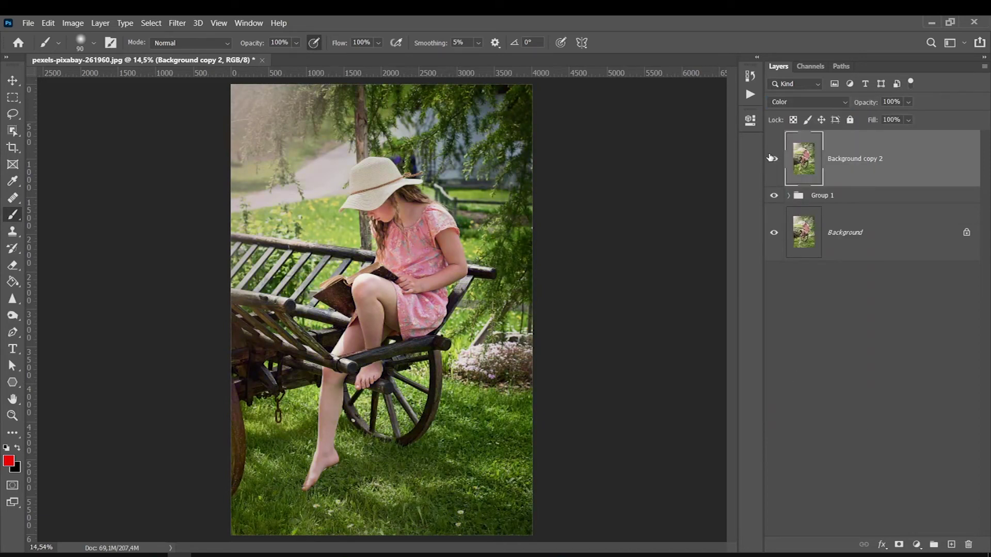
click(778, 233)
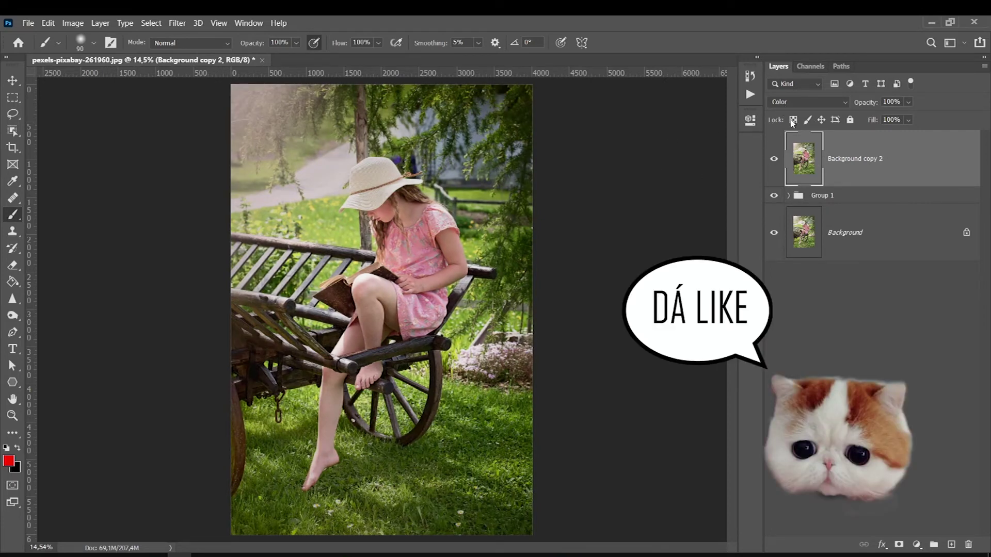
click(785, 100)
click(787, 419)
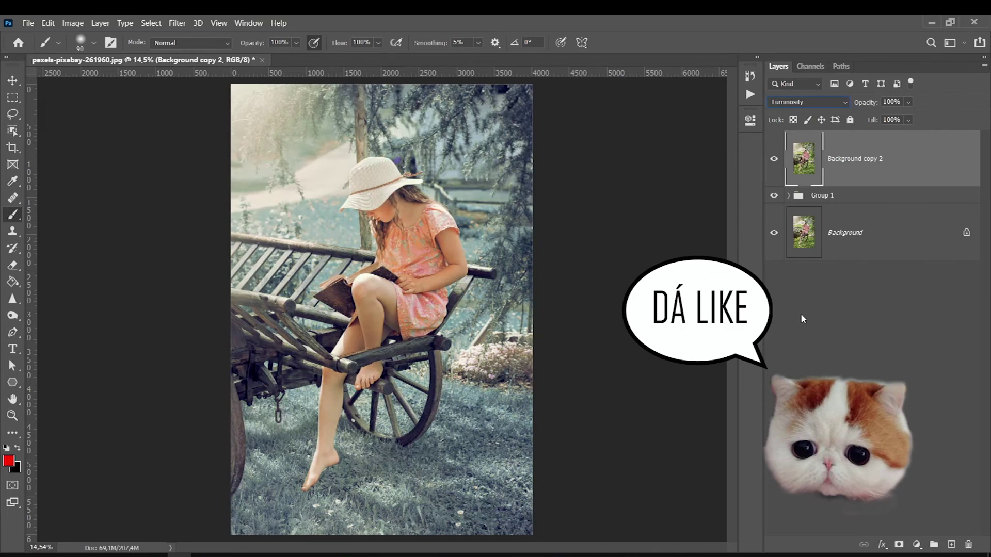
click(774, 158)
click(774, 158)
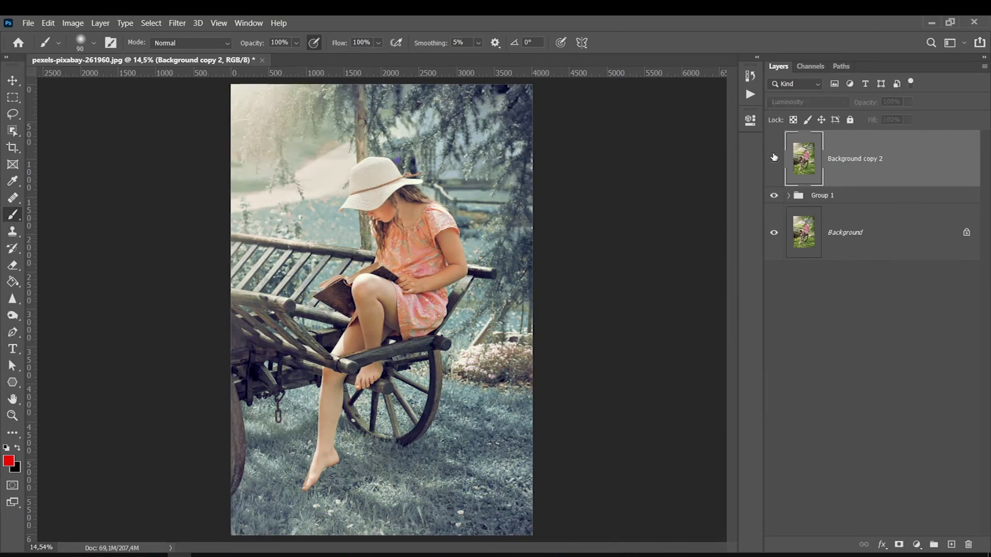
- Show Background copy 2 with Normal blending and try 60% opacity
click(774, 159)
click(774, 159)
click(785, 102)
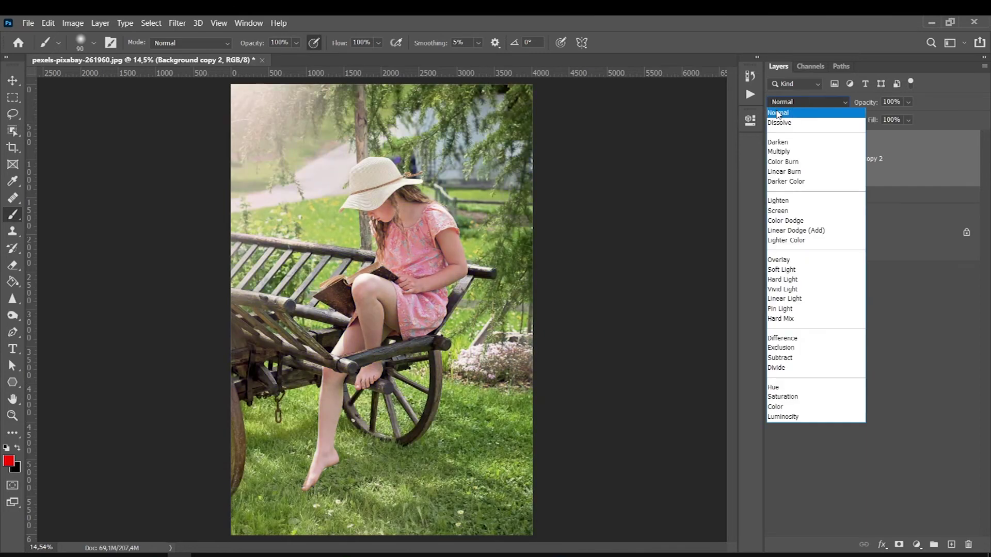
click(778, 113)
click(908, 101)
mouse_move(924, 116)
mouse_down()
mouse_move(900, 119)
mouse_move(936, 120)
mouse_up()
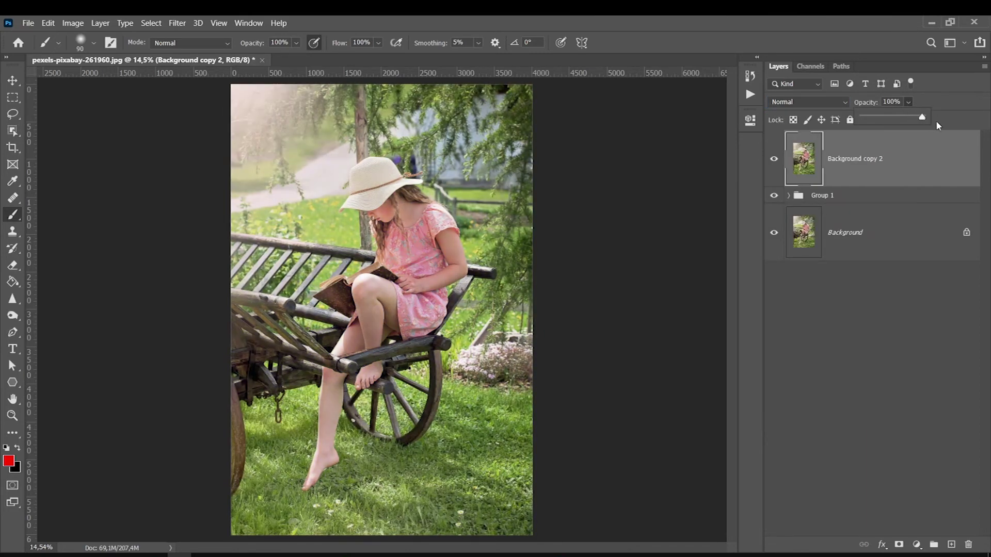
- Keep Normal blending, raise the copy's opacity to 100% and hide it
click(794, 102)
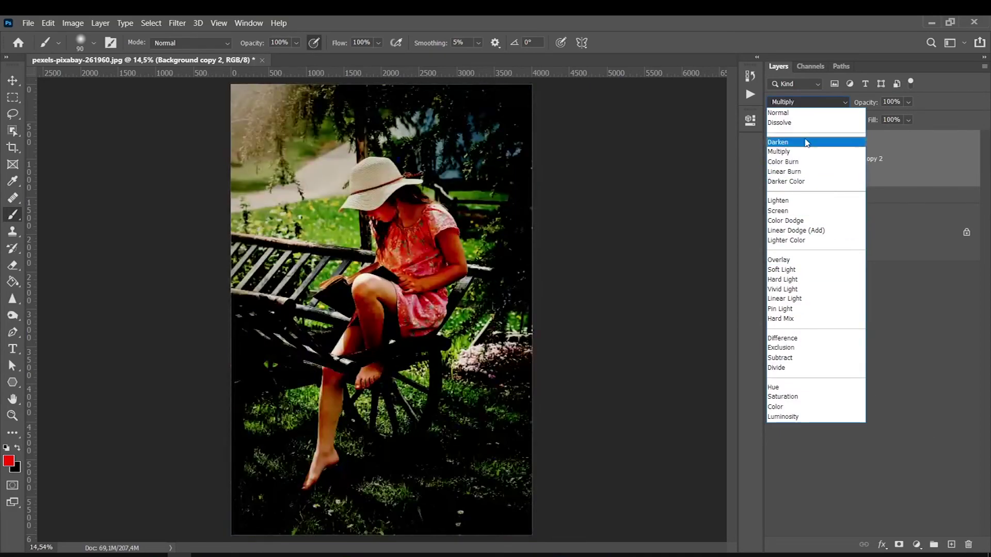
click(931, 97)
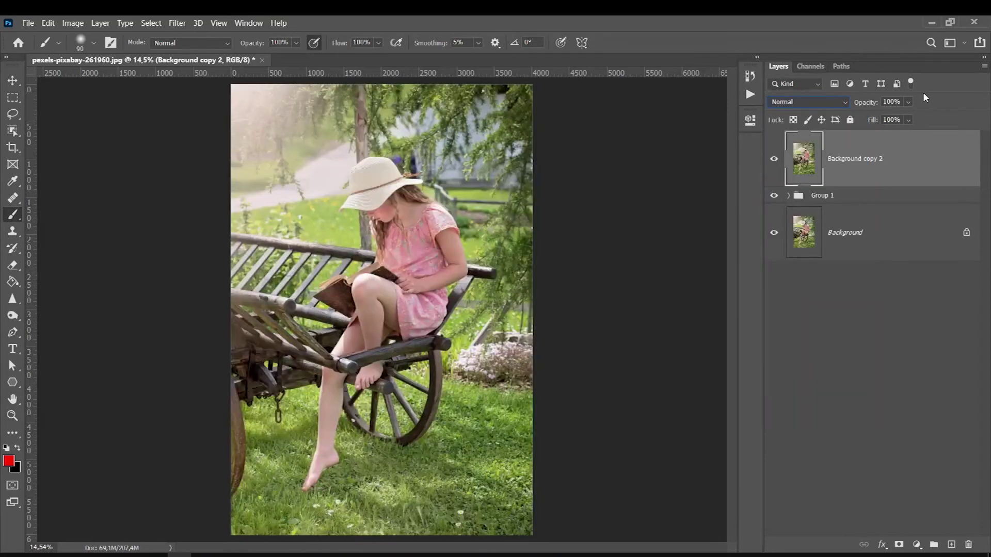
click(908, 103)
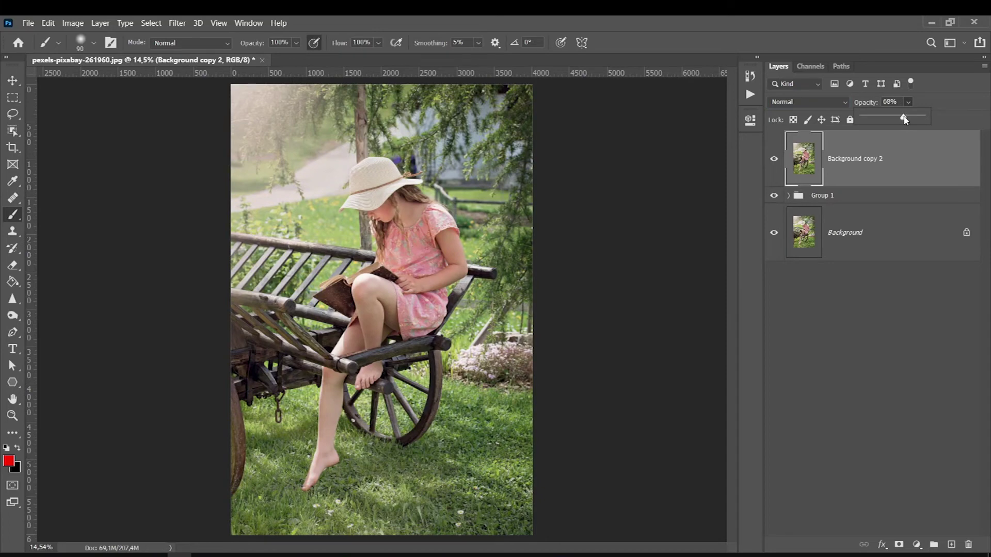
drag(905, 118, 923, 118)
click(773, 159)
- Toggle Background copy 2 to compare original and teal grade, then expand Group 1
click(775, 160)
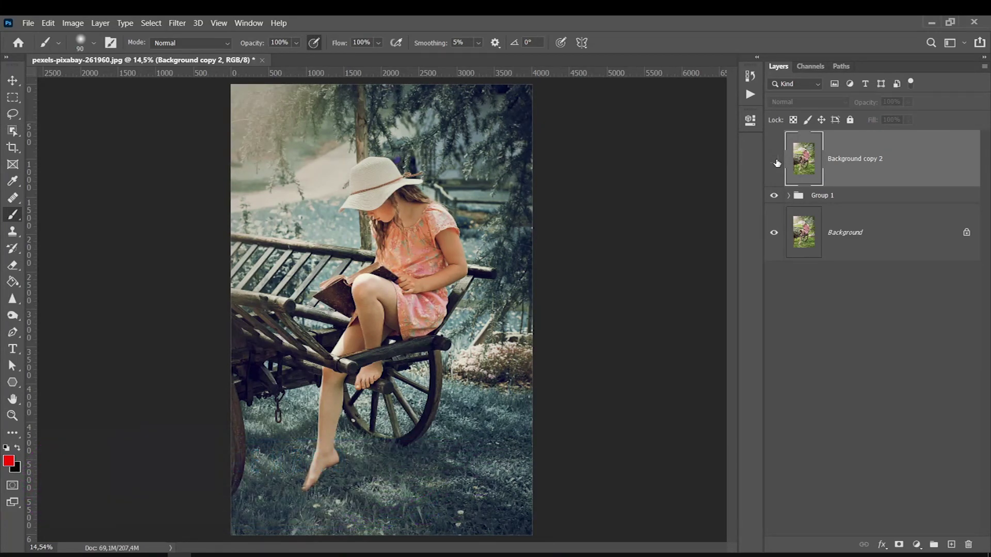
click(789, 195)
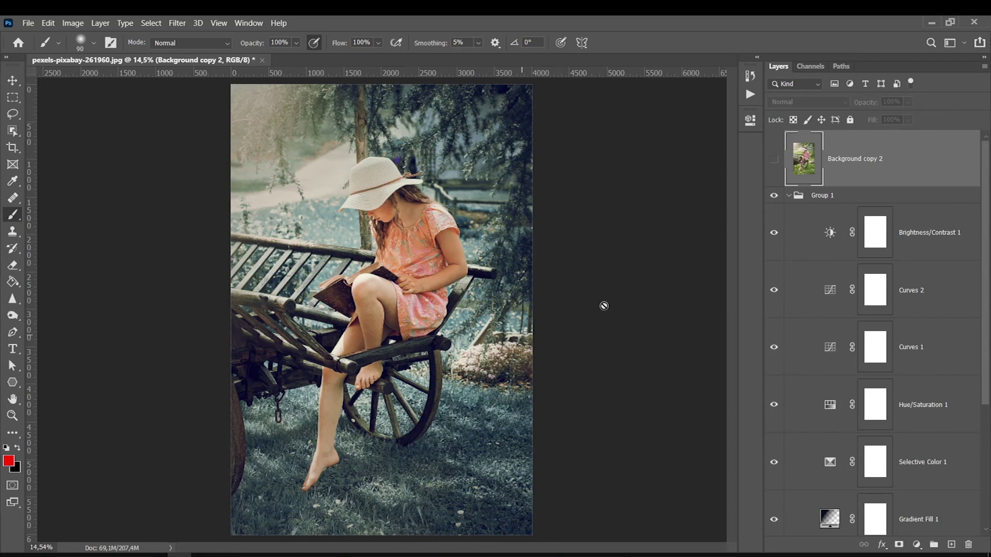
- Lower Brightness/Contrast 1's brightness to -4 in its Properties
click(832, 231)
double_click(831, 231)
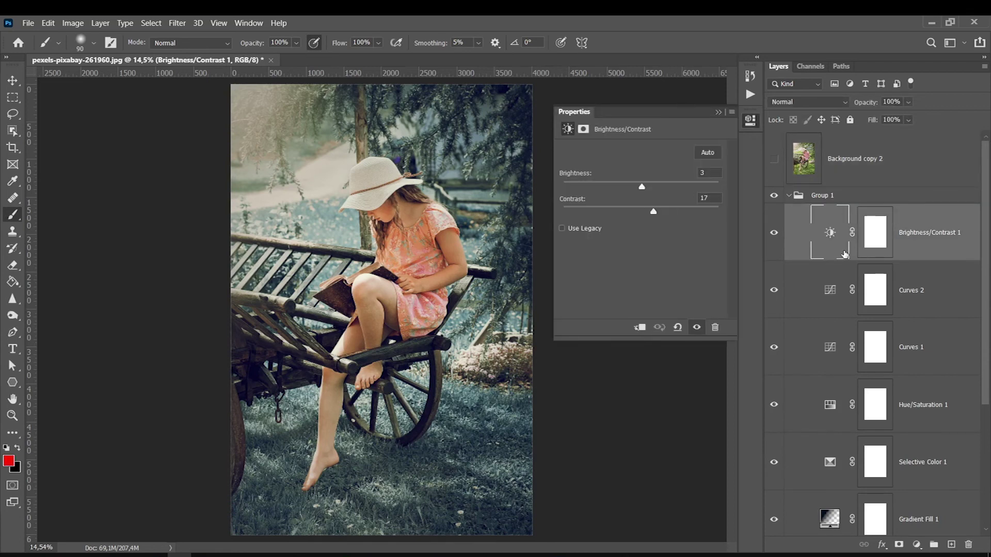
click(791, 196)
click(789, 196)
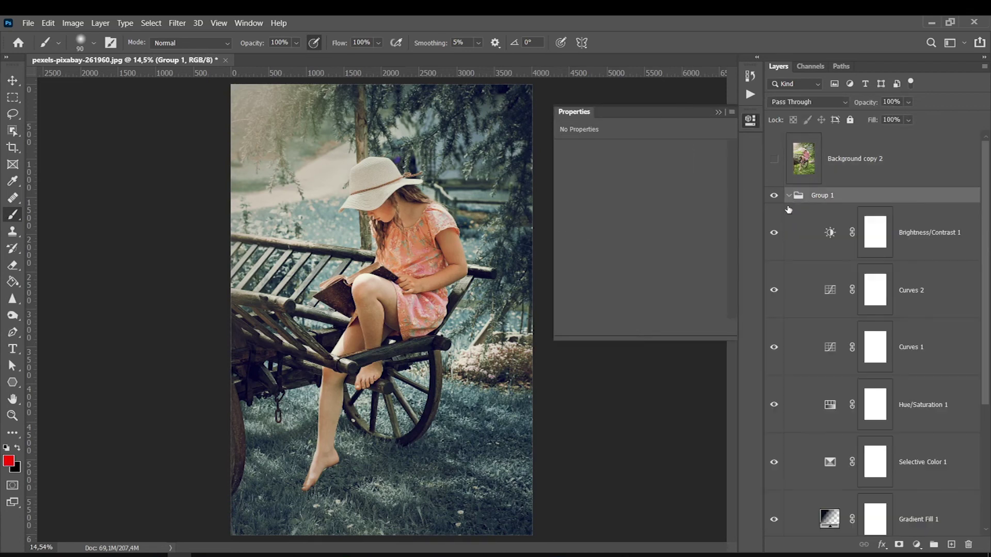
click(817, 273)
click(831, 235)
mouse_move(645, 186)
mouse_down()
mouse_move(659, 187)
mouse_move(625, 187)
mouse_move(643, 187)
mouse_up()
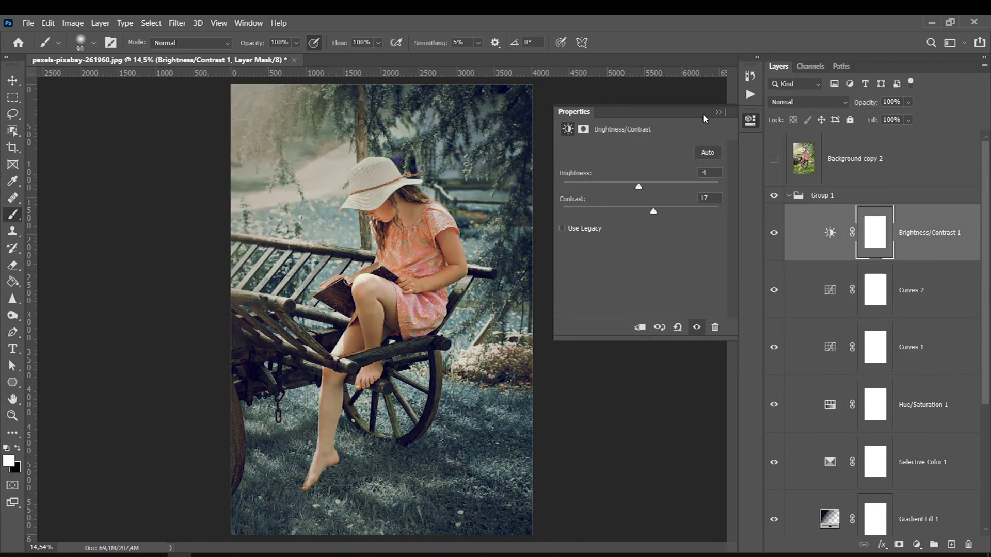
click(718, 112)
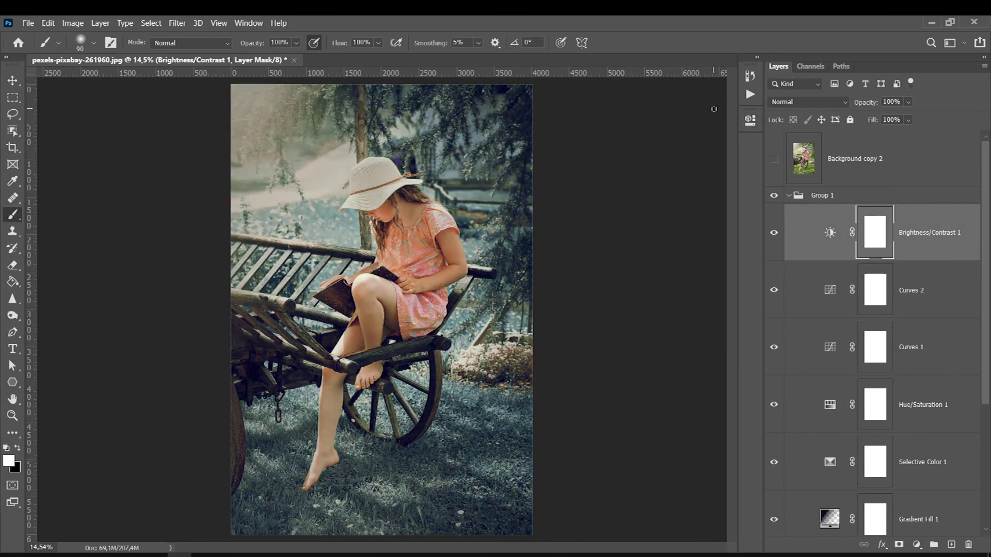
- Collapse Group 1 beneath Background copy 2
click(826, 199)
scroll(986, 180, down, 1)
scroll(986, 180, down, 3)
scroll(986, 180, down, 1)
scroll(878, 258, up, 4)
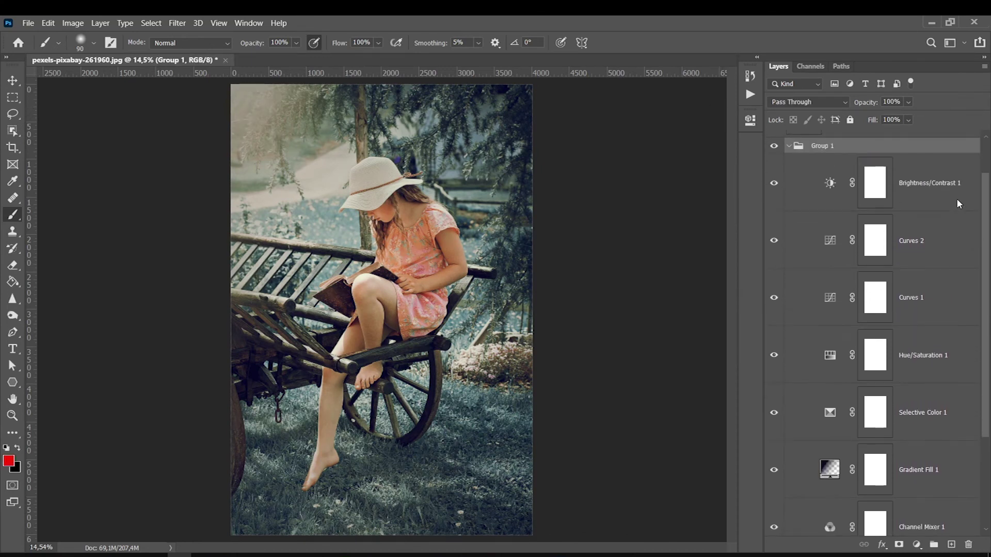
click(789, 156)
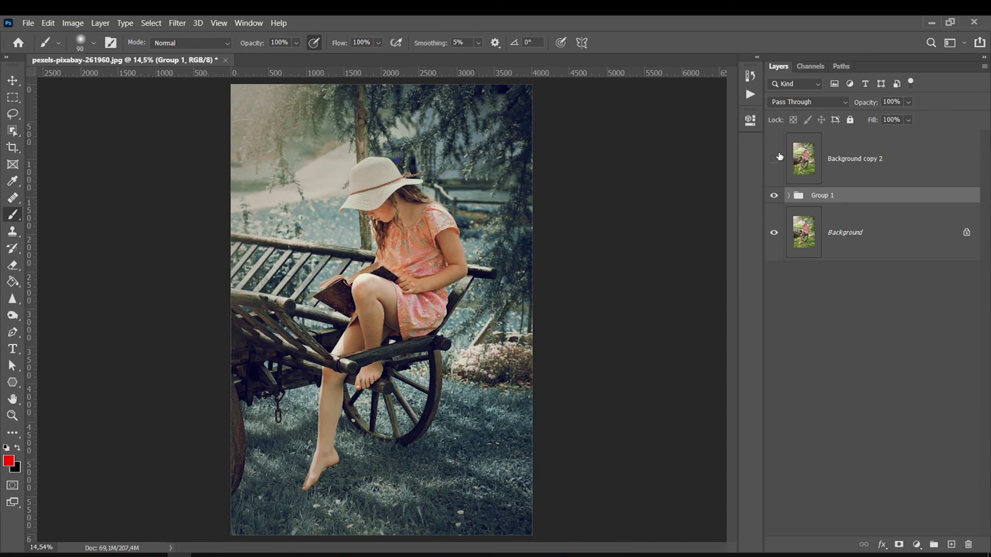